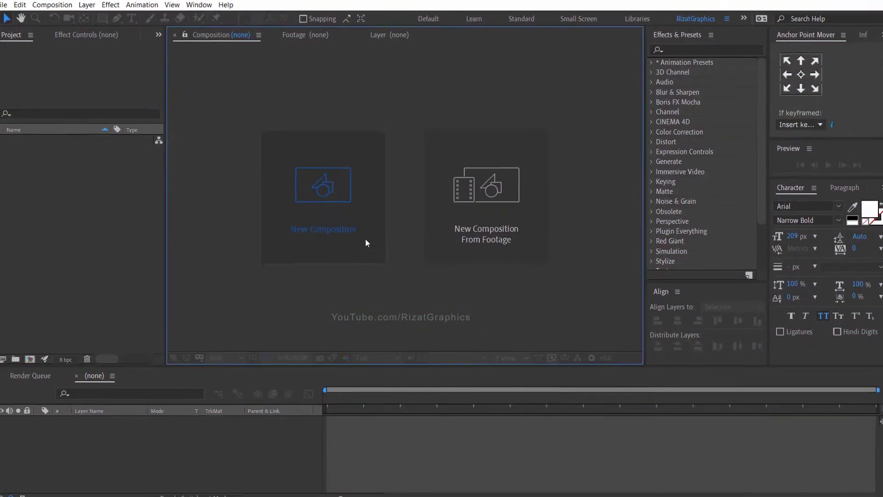
Step: Create a composition named Plant Animation at 1920 × 1080 px, 30 frames per second and a duration of 0:00:10:00
click(365, 239)
text(Pl)
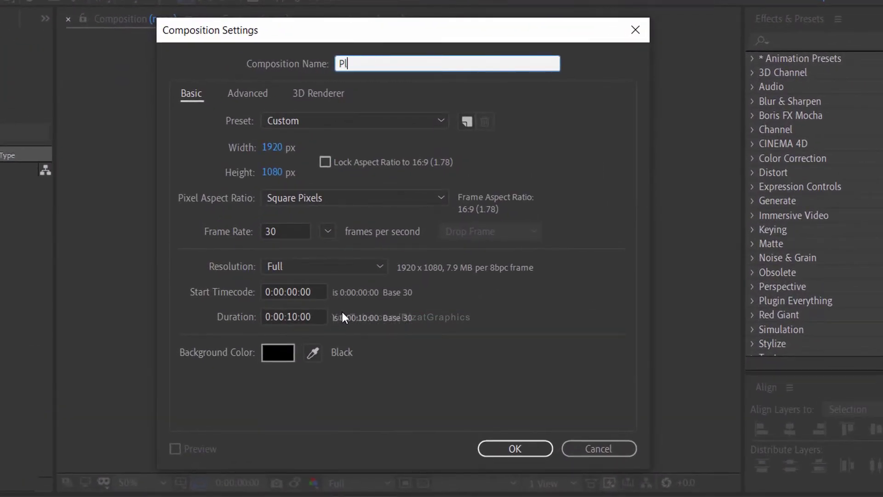
text(ant Animation)
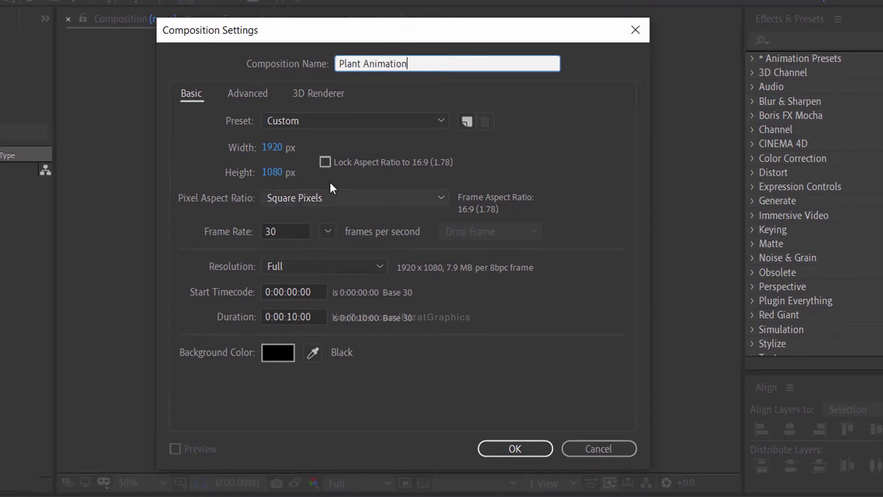
click(291, 148)
click(294, 173)
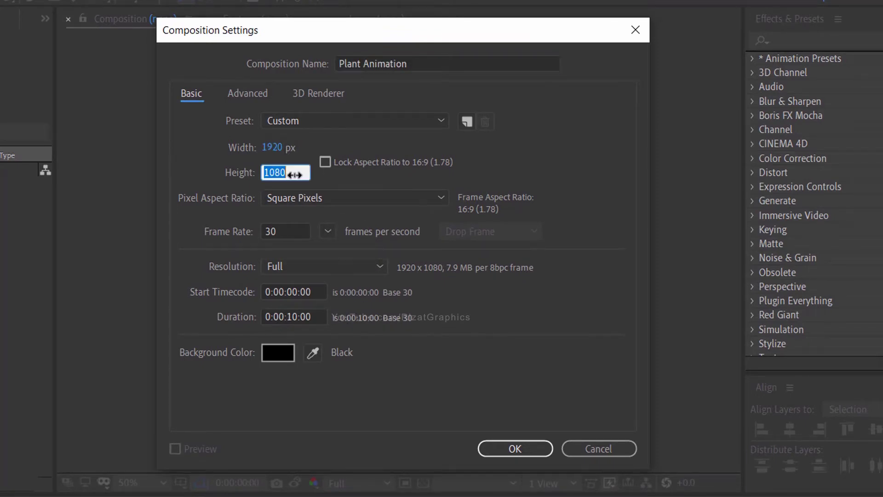
click(295, 229)
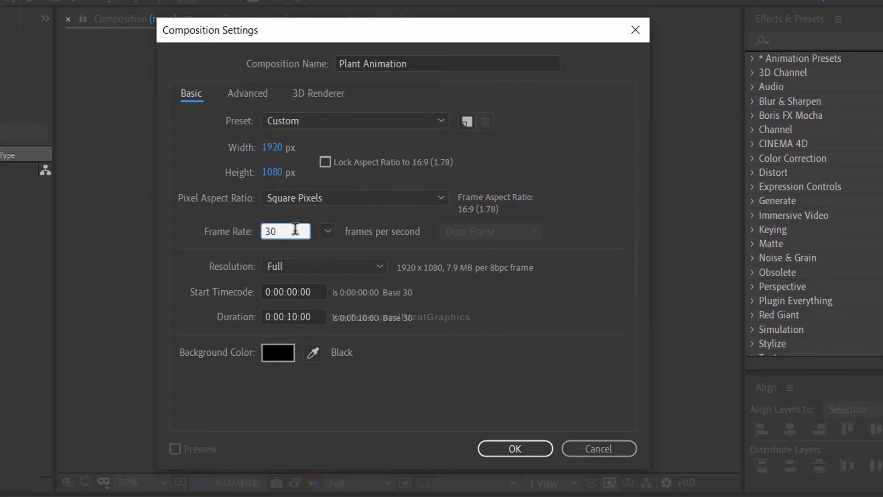
click(319, 317)
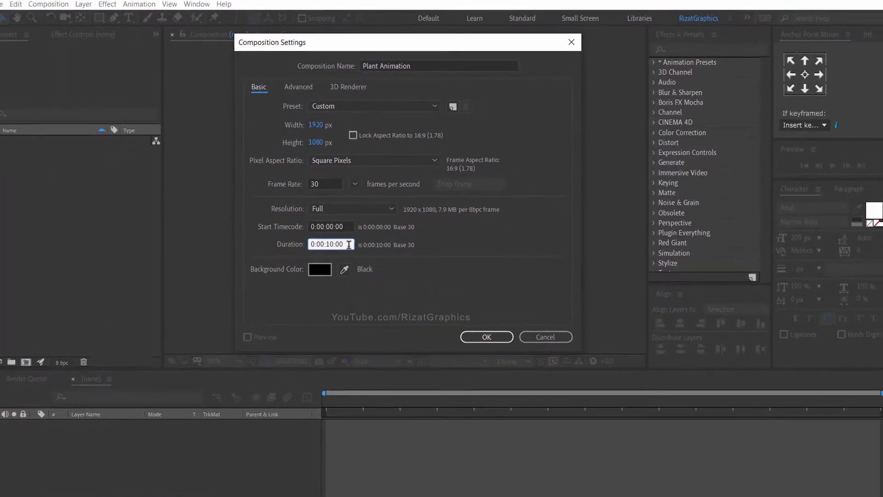
click(500, 337)
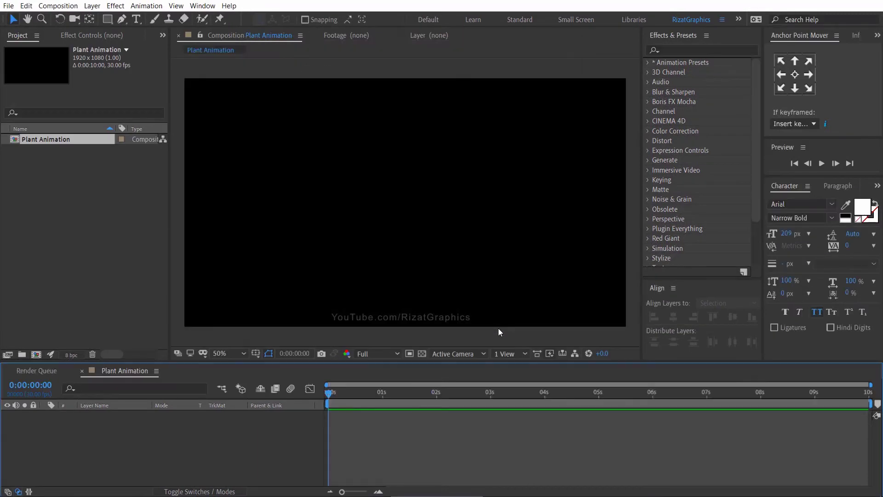
Step: Import the Plant Illustrator file from the Plant Animation folder as footage with merged layers
click(9, 5)
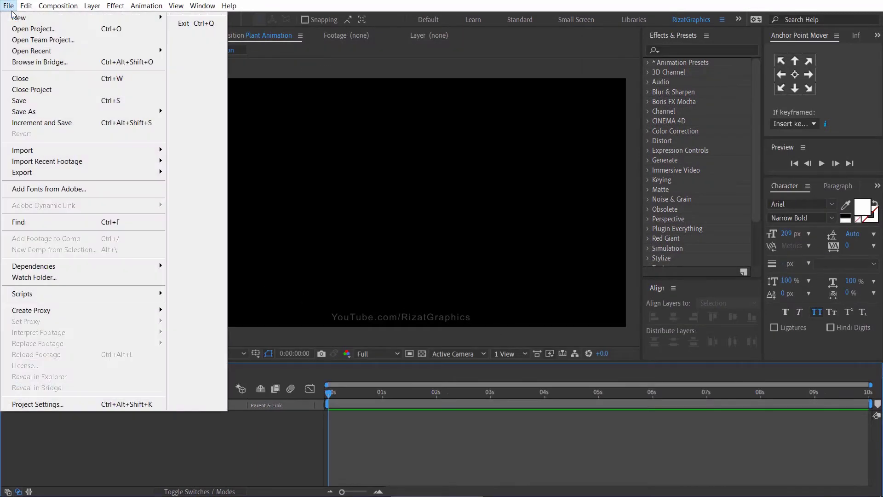
mouse_move(56, 158)
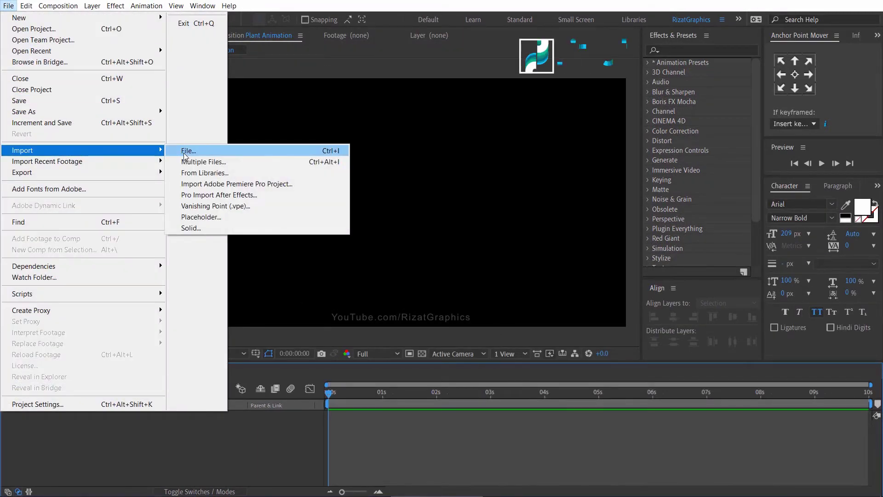
click(184, 152)
click(142, 96)
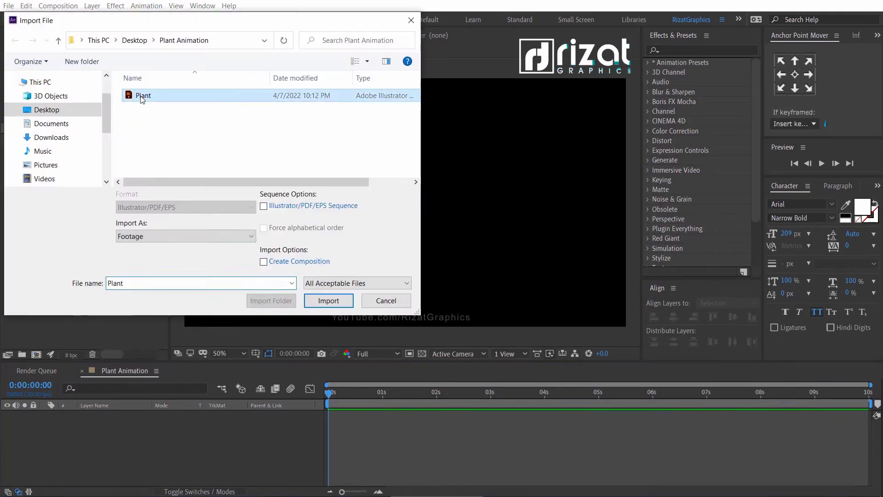
click(328, 301)
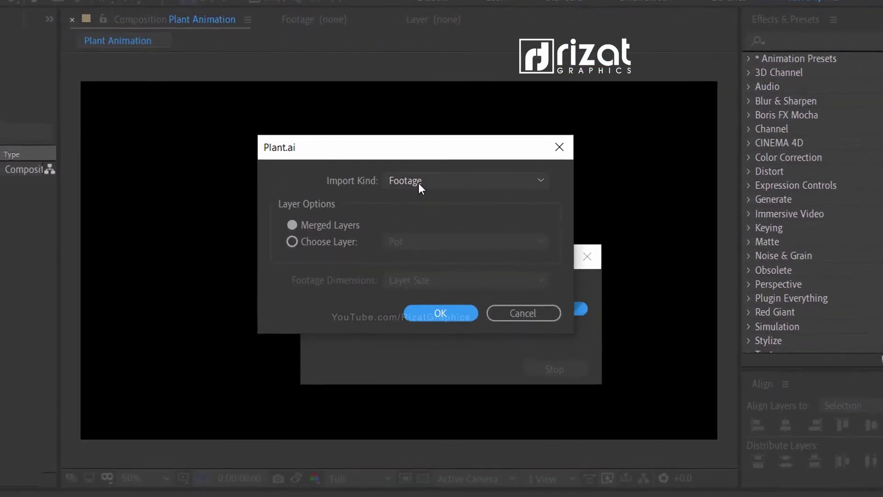
click(419, 183)
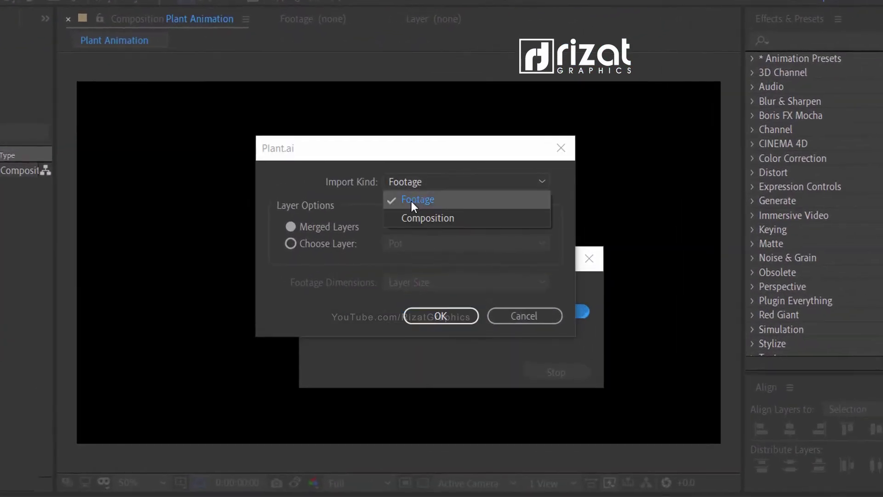
click(414, 200)
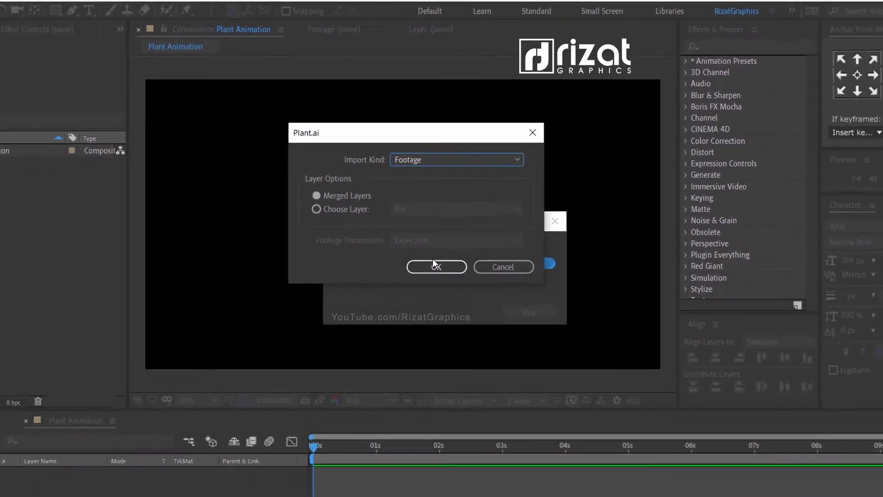
click(434, 239)
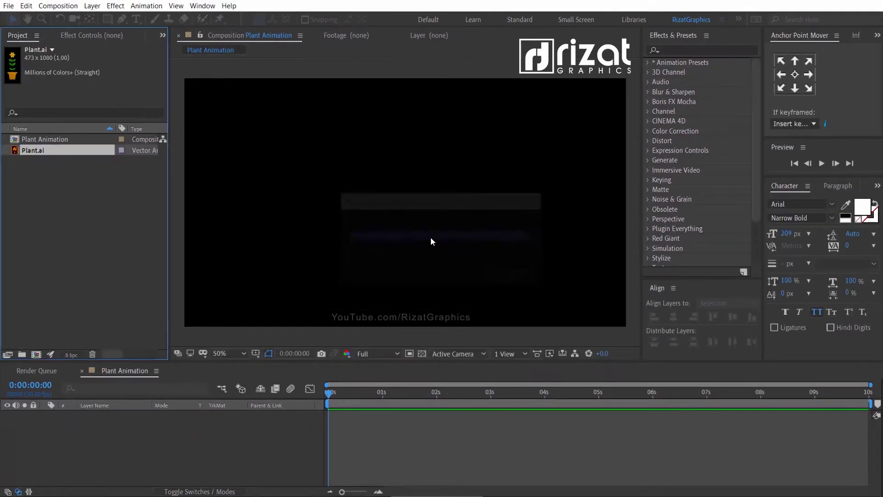
Step: Add Plant.ai to the Plant Animation timeline and create shapes from the vector layer
drag(32, 150, 101, 421)
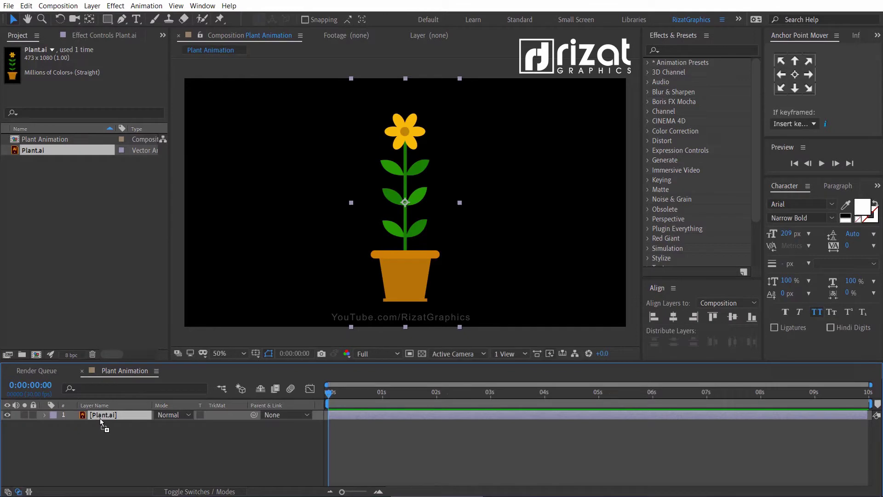
key(Delete)
drag(77, 151, 100, 418)
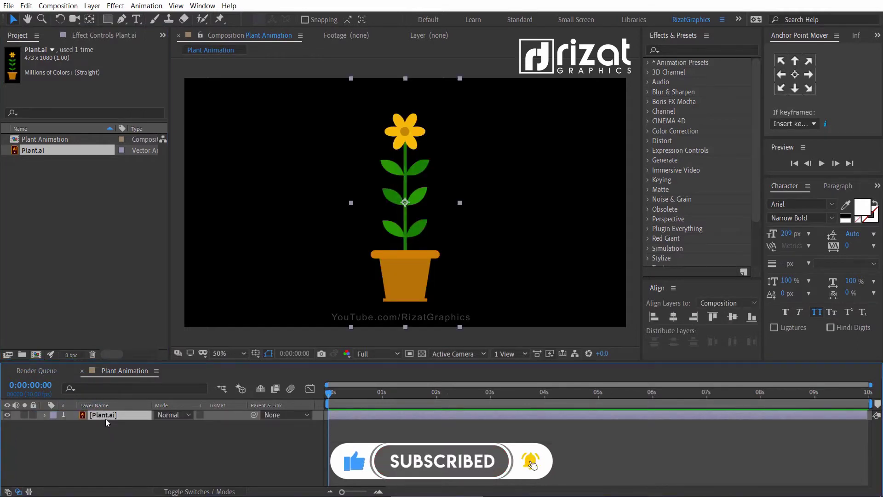
right_click(106, 418)
mouse_move(164, 349)
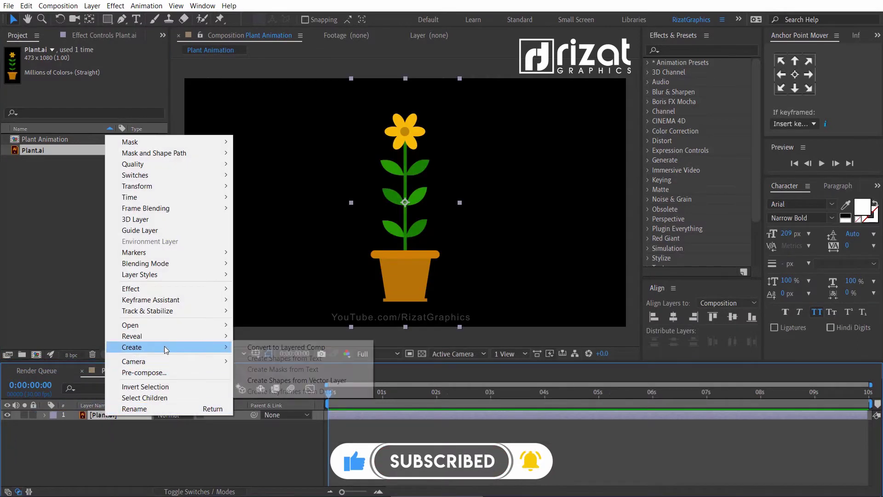
click(290, 380)
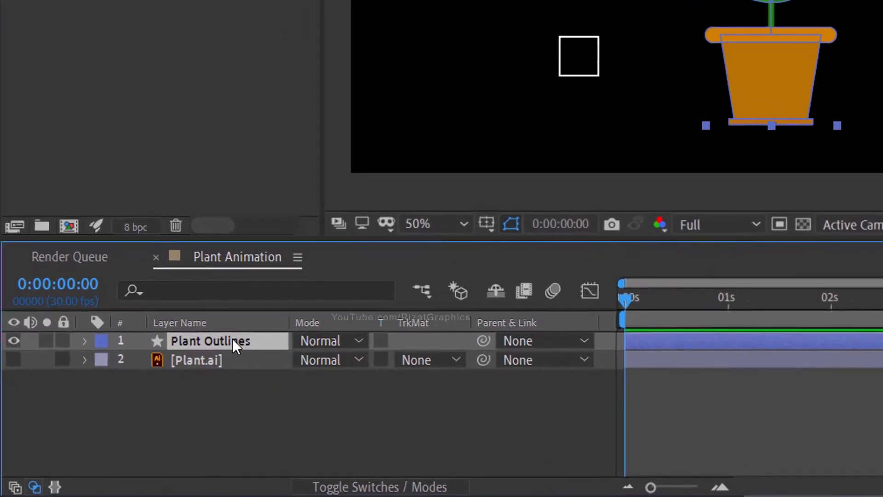
Step: Duplicate the Plant Outlines layer three times and hide every outline layer except Plant Outlines 4
key(ctrl+d)
key(ctrl+d)
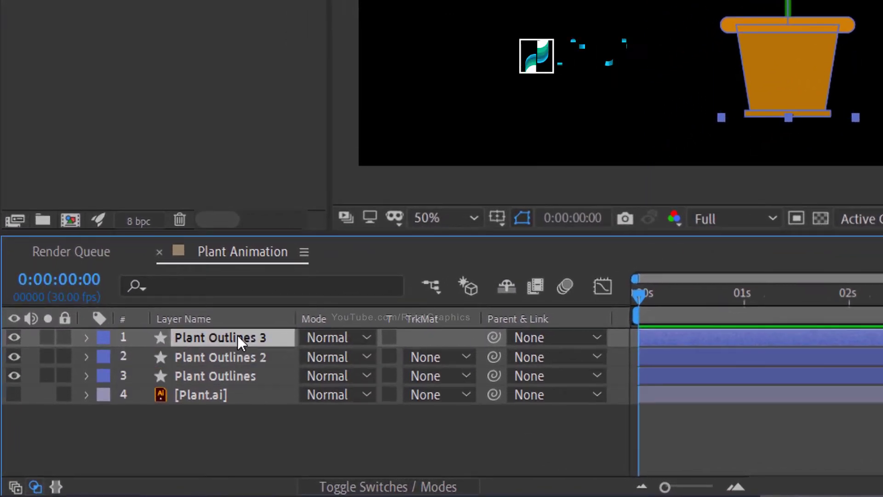
key(ctrl+d)
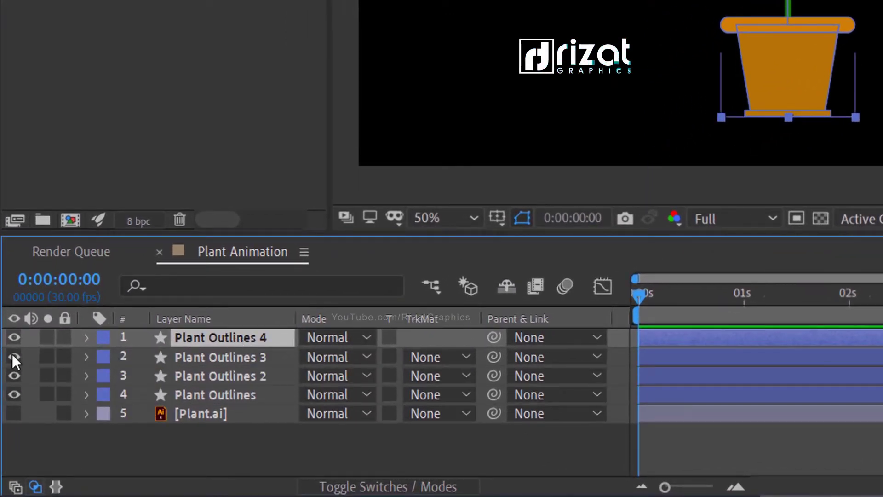
drag(12, 357, 11, 396)
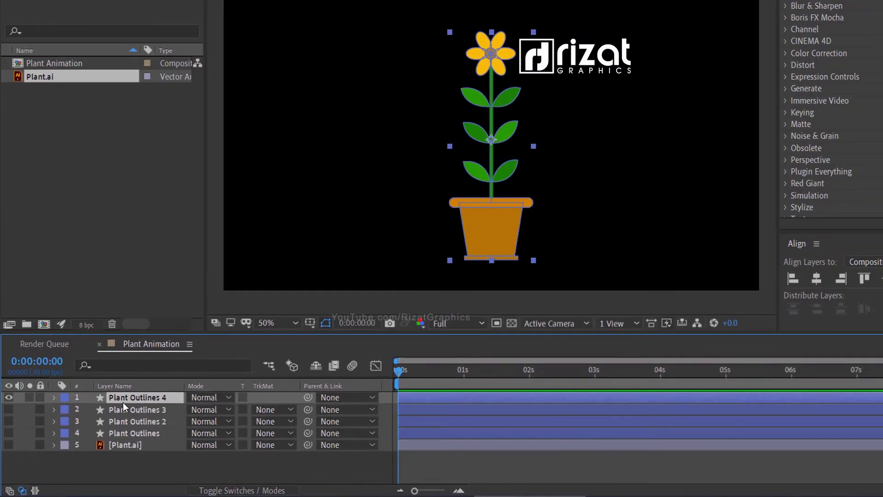
Step: Delete the pot, stem and leaf shapes, Groups 1 to 3 and 11 to 17, from the contents of Plant Outlines 4
click(53, 398)
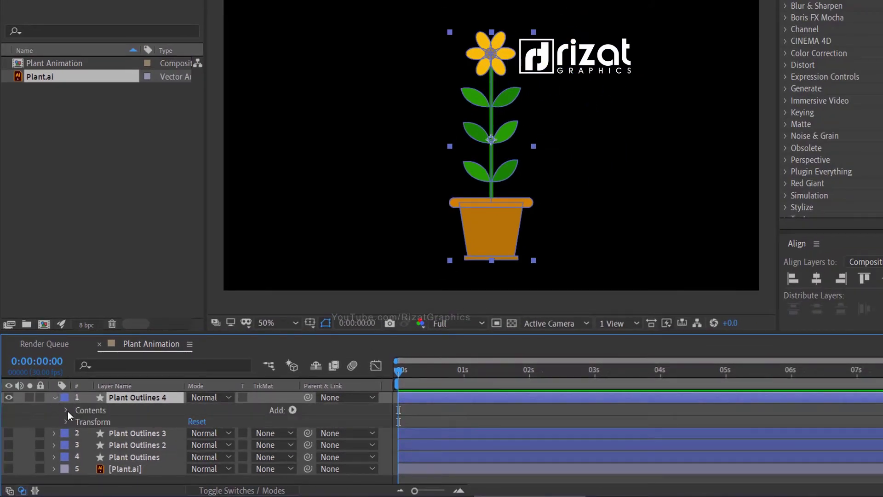
click(66, 410)
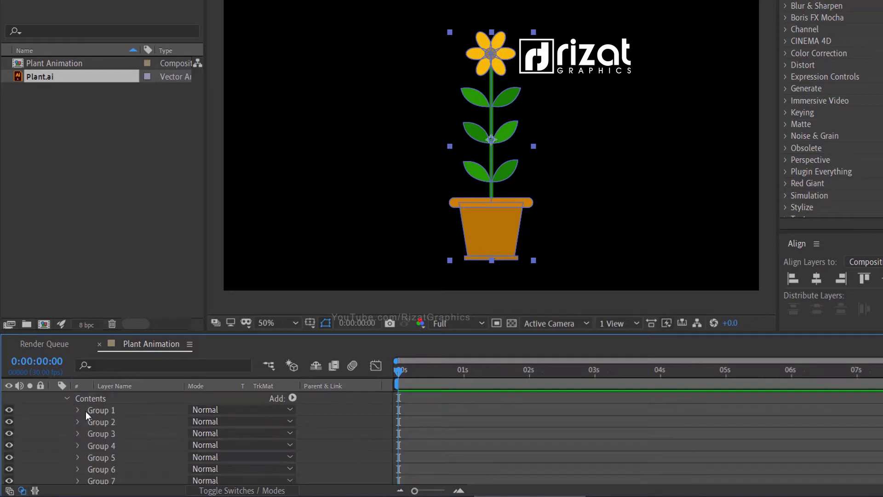
drag(168, 335, 170, 288)
click(120, 365)
shift+click(117, 377)
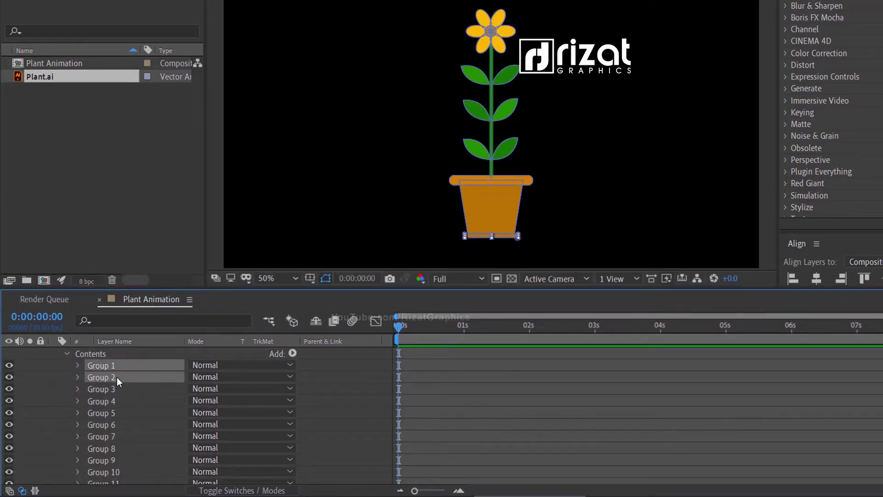
shift+click(118, 389)
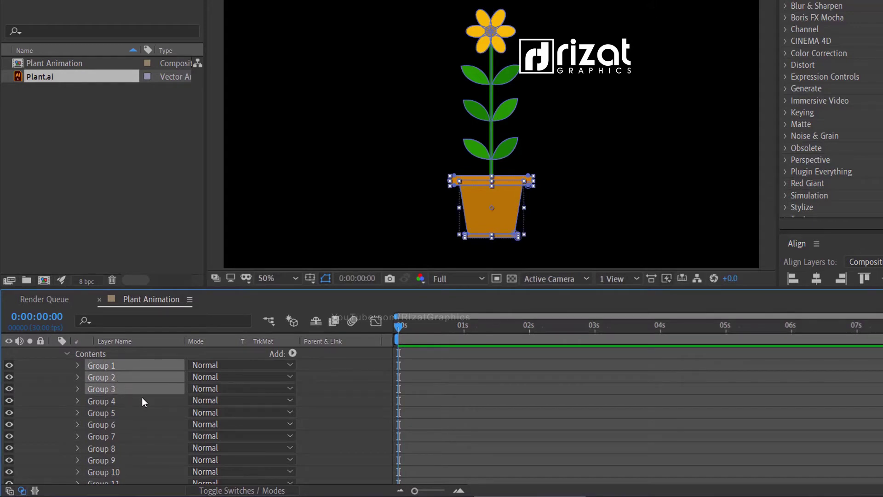
scroll(142, 397, down, 5)
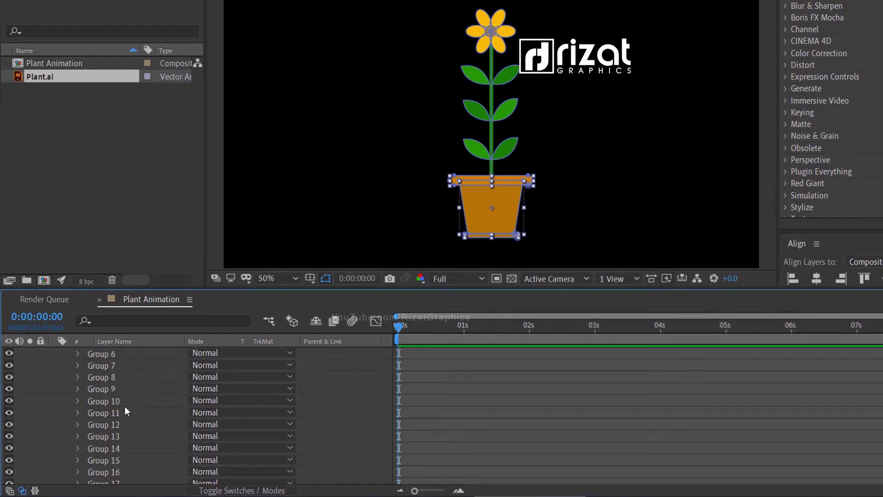
ctrl+click(123, 412)
ctrl+click(120, 424)
ctrl+click(120, 435)
ctrl+click(122, 448)
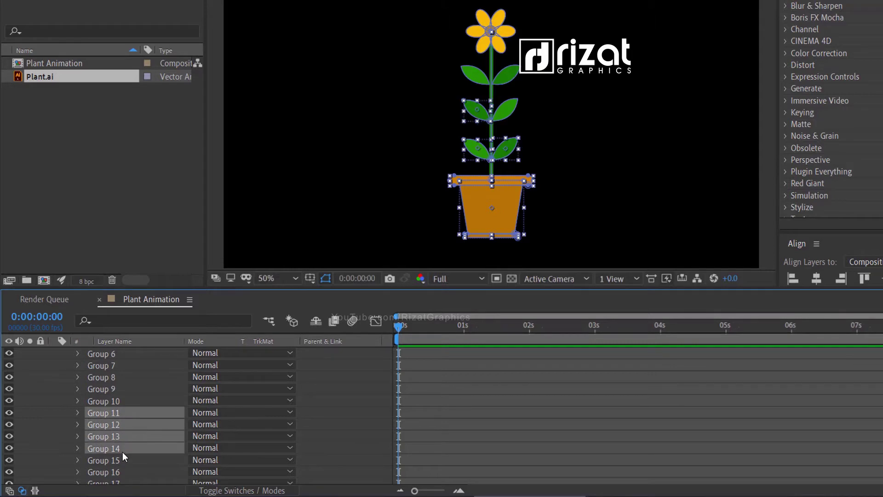
ctrl+click(122, 460)
ctrl+click(120, 472)
scroll(126, 464, down, 1)
ctrl+click(127, 449)
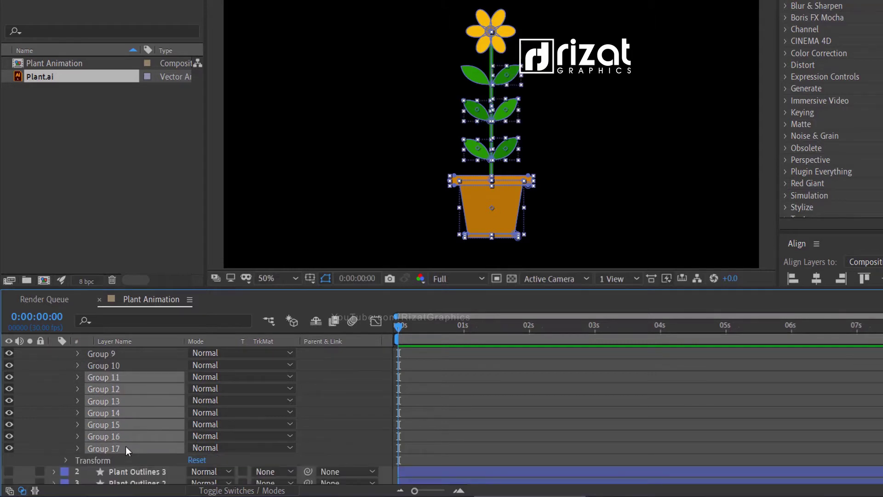
key(Delete)
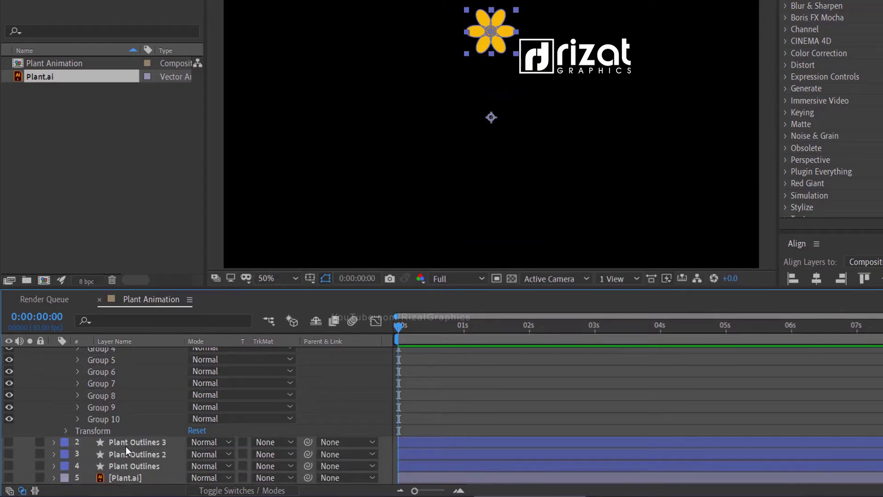
Step: Collapse the Plant Outlines 4 layer and rename it Flower
scroll(110, 413, up, 1)
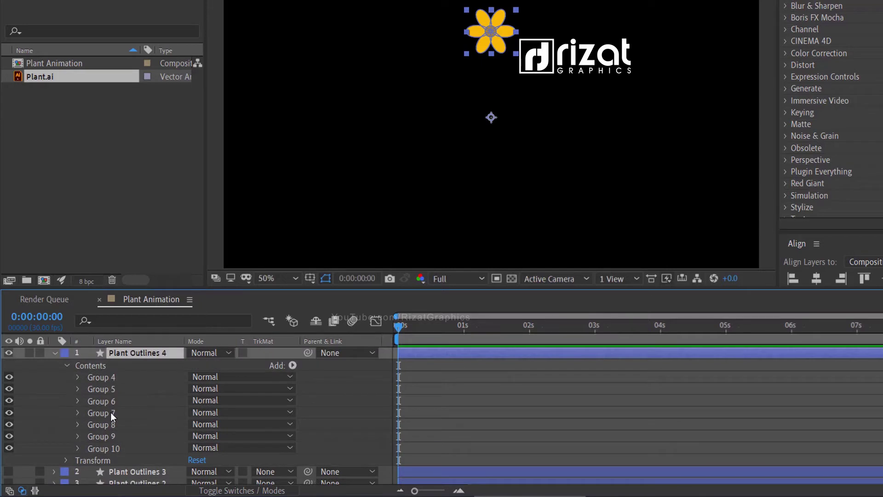
click(55, 354)
text(F)
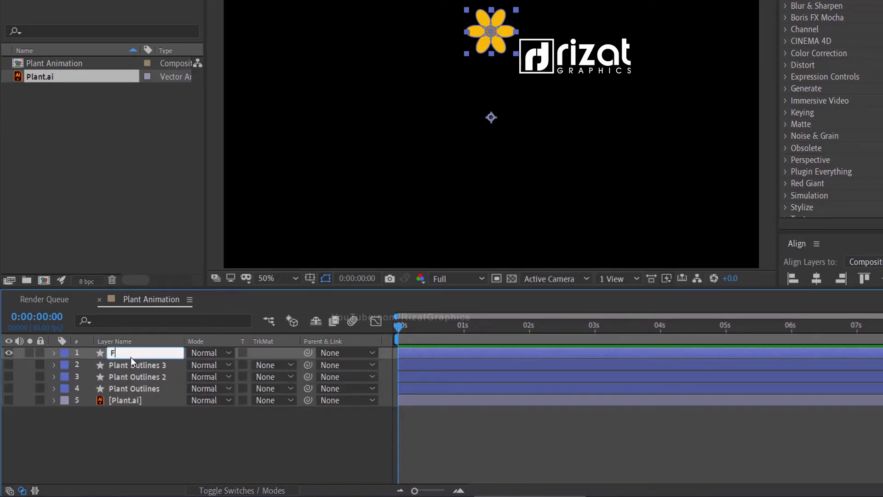
text(lower)
key(Return)
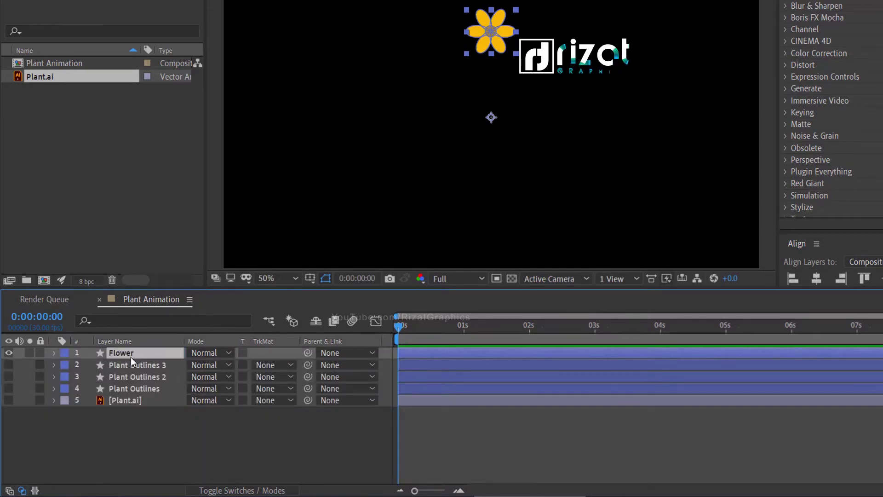
Step: Hide the Flower layer, show the Plant Outlines 3 layer and expand its contents
click(9, 353)
click(9, 365)
click(54, 365)
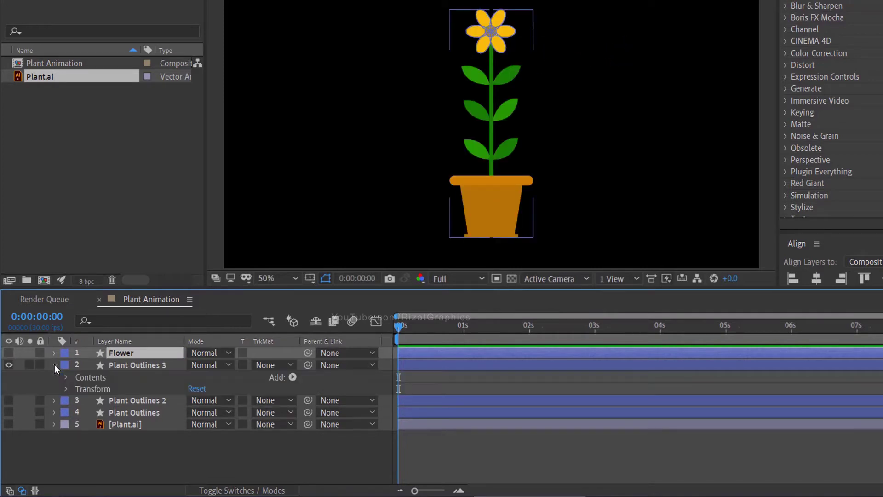
click(66, 377)
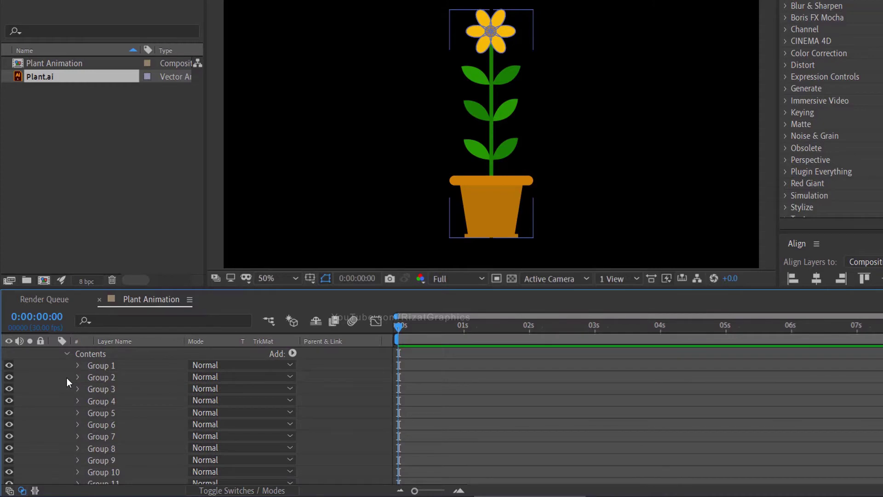
Step: Delete Groups 1 to 10 and 12 to 17 from the contents of Plant Outlines 3, keeping only the stem shape, Group 11
click(104, 368)
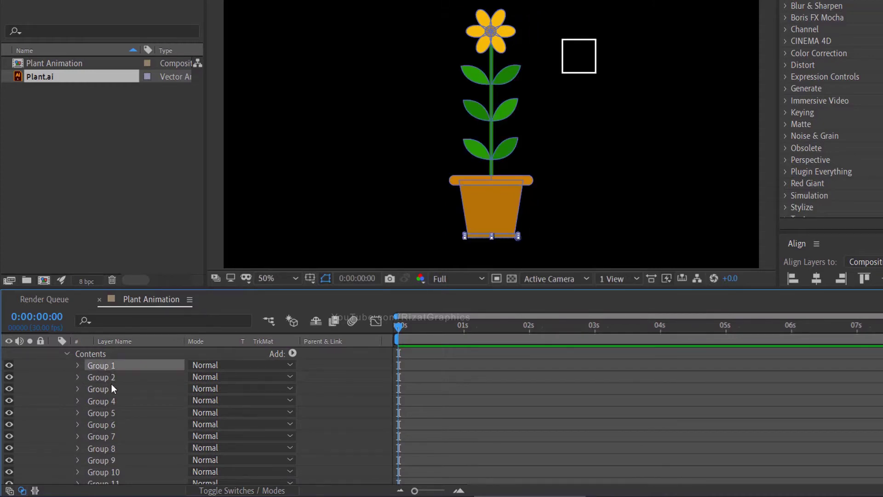
shift+click(115, 457)
shift+click(115, 470)
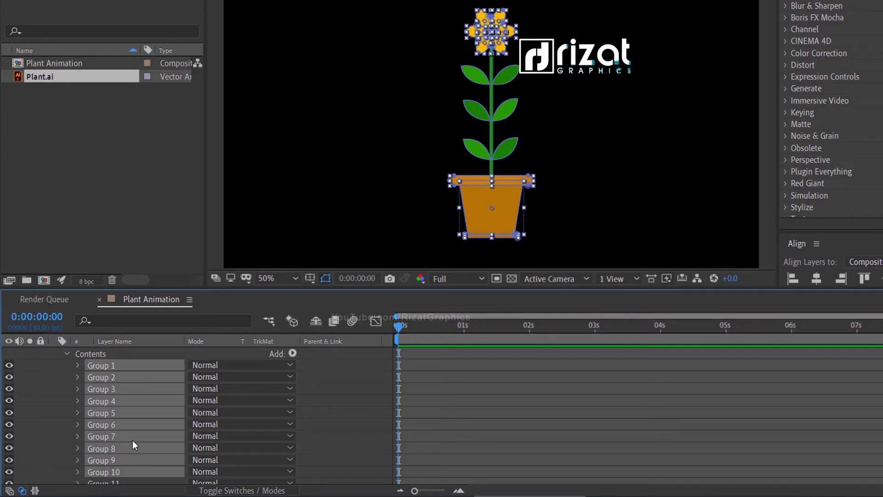
scroll(132, 440, down, 1)
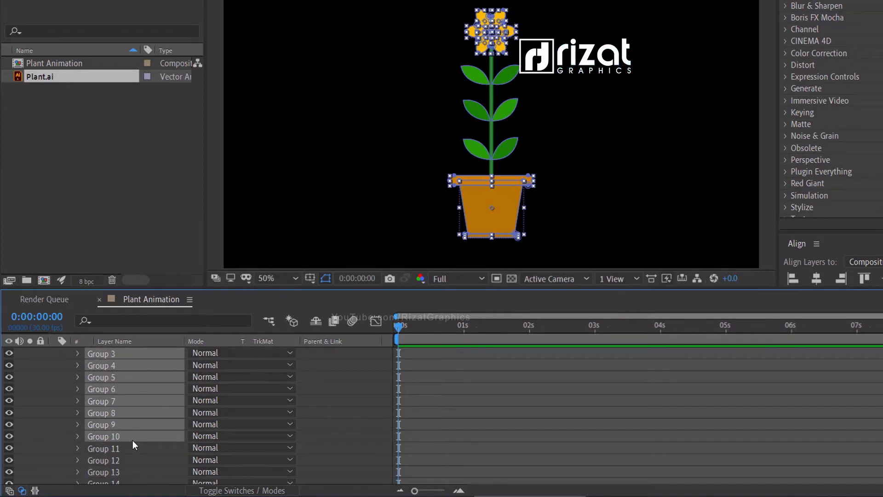
scroll(132, 440, down, 1)
ctrl+click(122, 426)
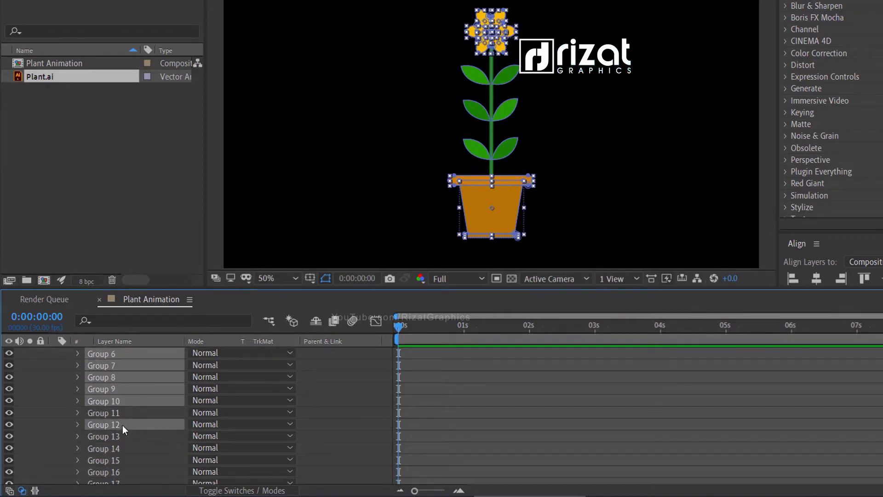
ctrl+click(121, 436)
ctrl+click(120, 448)
ctrl+click(119, 460)
ctrl+click(118, 471)
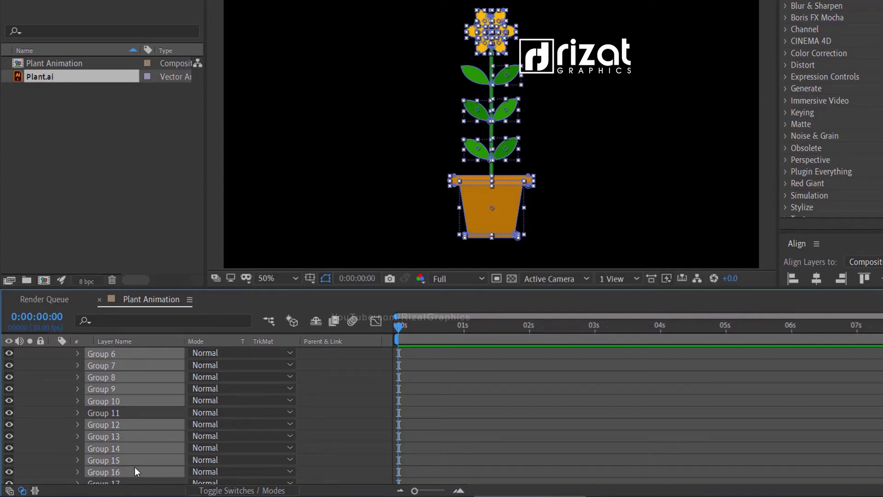
scroll(135, 467, down, 2)
ctrl+click(124, 431)
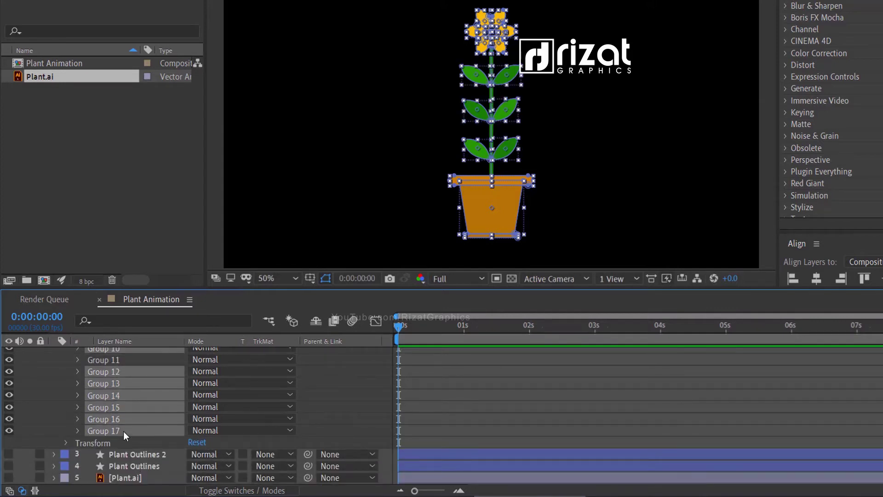
key(Delete)
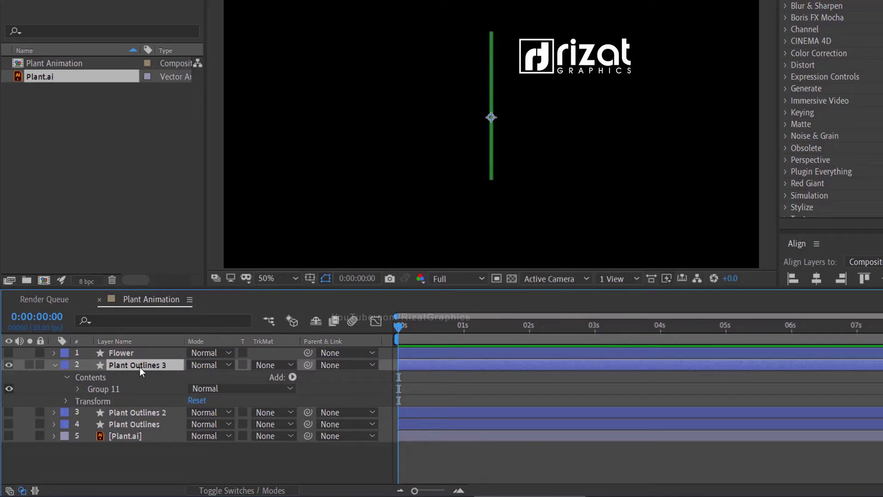
Step: Rename the Plant Outlines 3 layer Stem and collapse it
text(St)
key(Return)
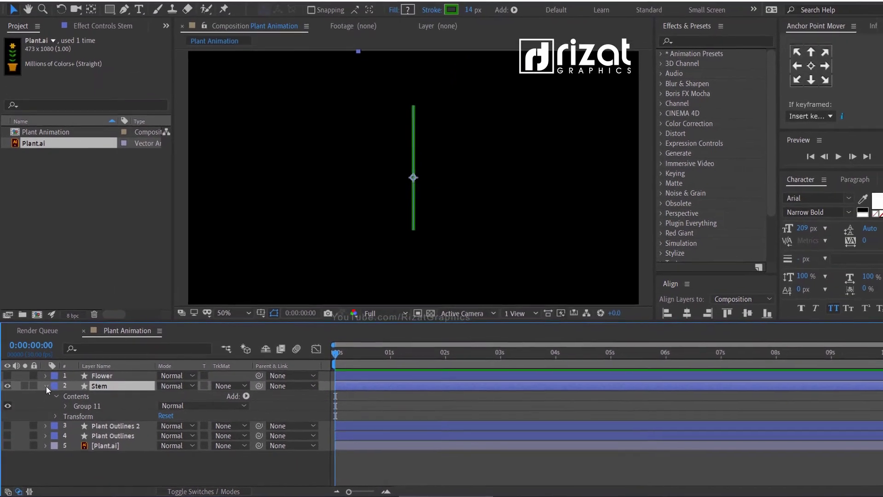
click(46, 386)
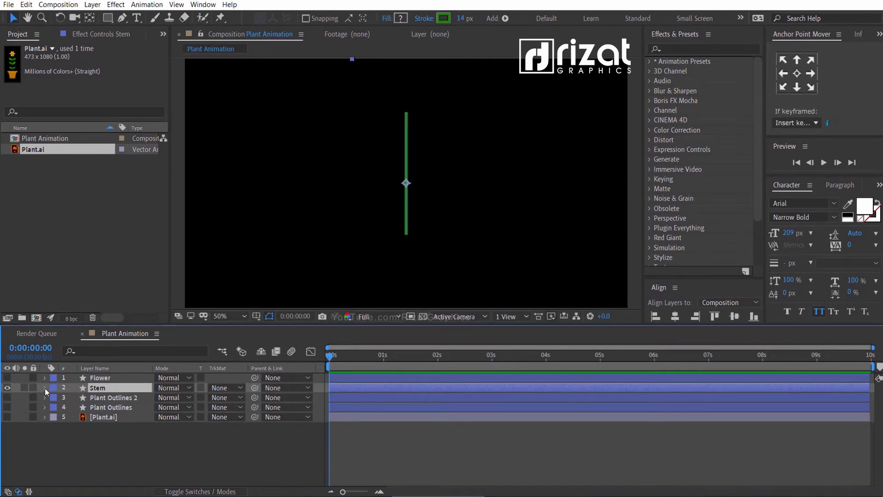
Step: Hide the Stem layer, show the Plant Outlines 2 layer and expand its contents
click(7, 388)
click(7, 398)
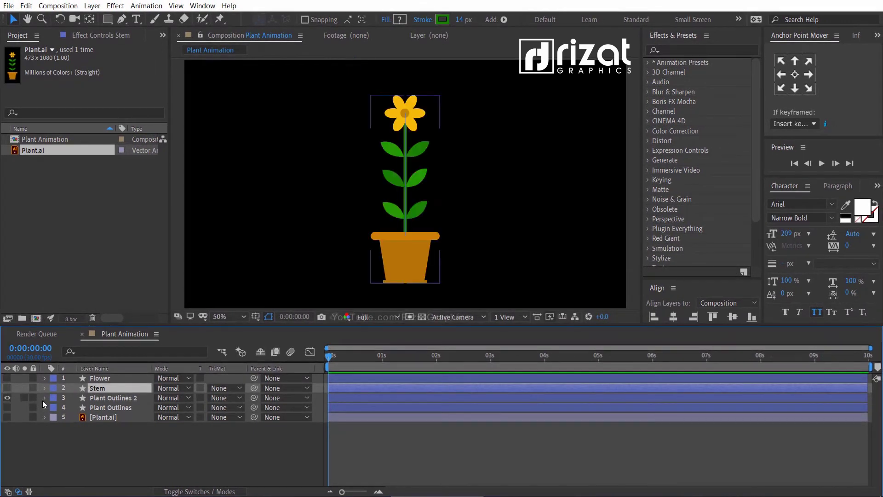
click(45, 399)
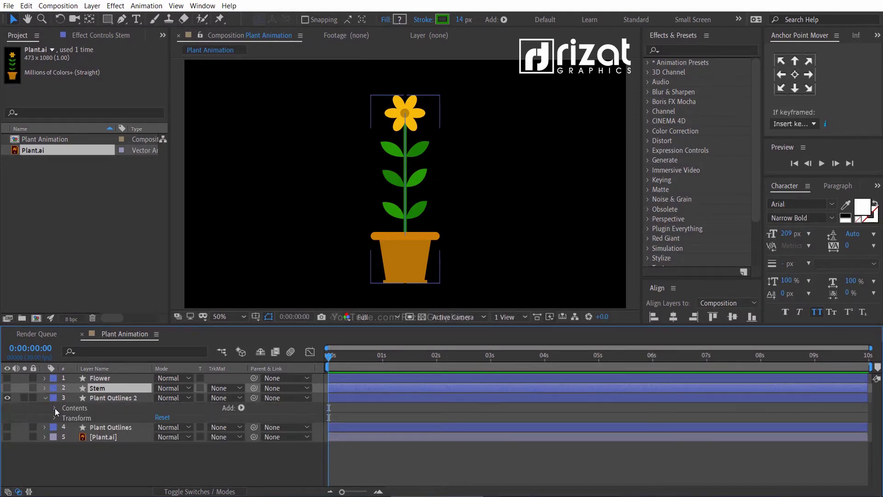
click(54, 408)
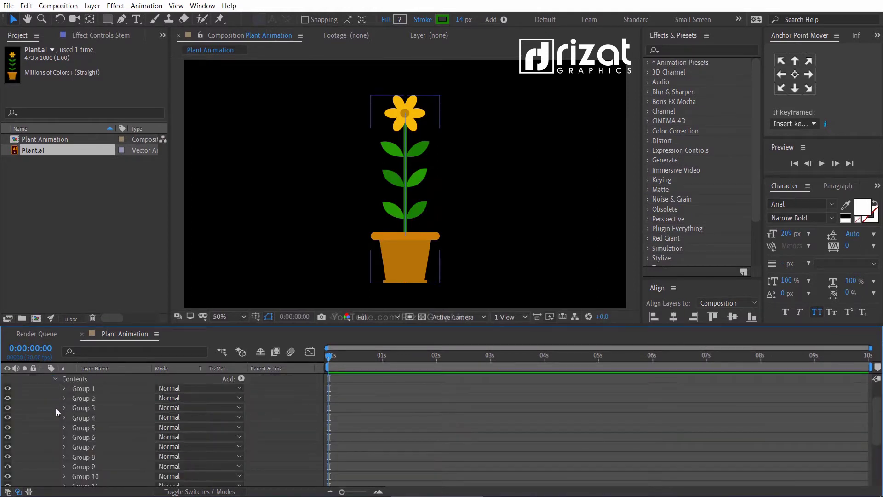
Step: Delete the pot, flower and stem shapes, Groups 1 to 11, from the contents of Plant Outlines 2
click(87, 390)
scroll(91, 406, down, 3)
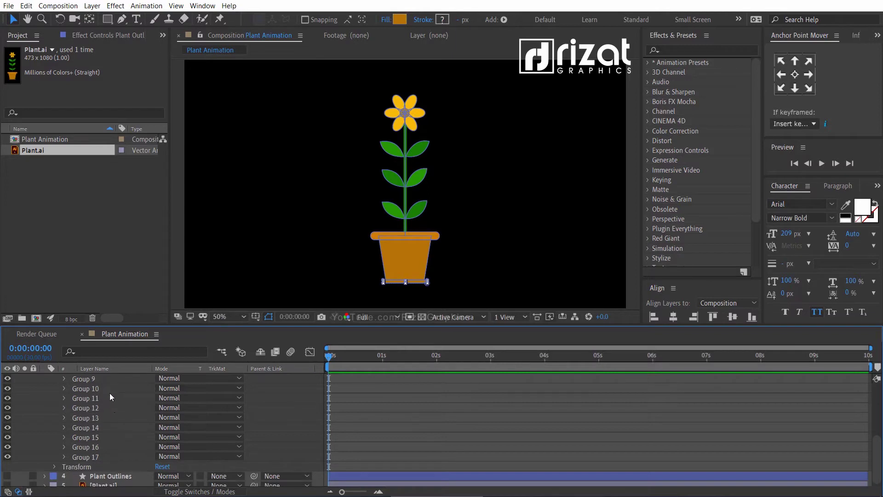
shift+click(100, 397)
key(Delete)
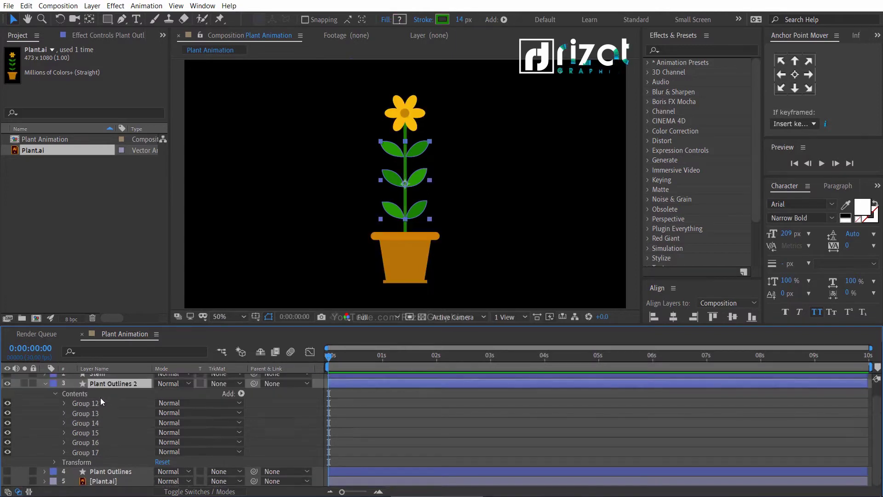
Step: Rename the Plant Outlines 2 layer Leaves and collapse it
click(106, 385)
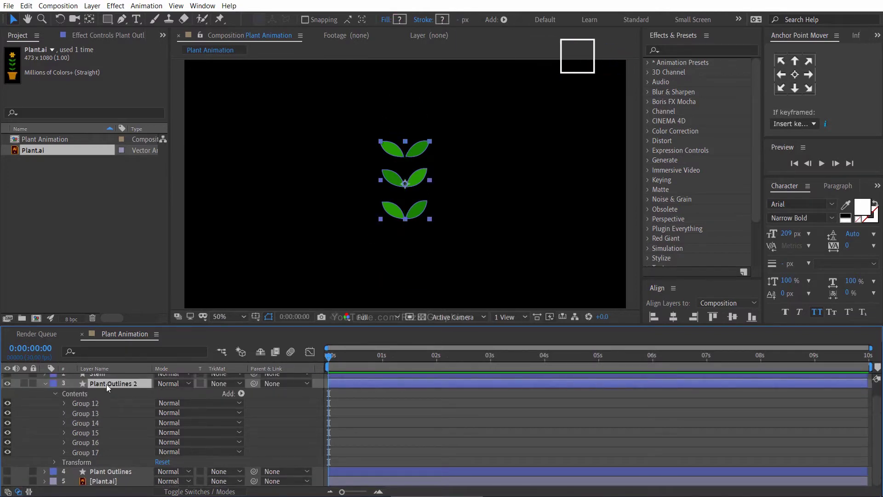
key(Return)
text(Leaves)
key(Return)
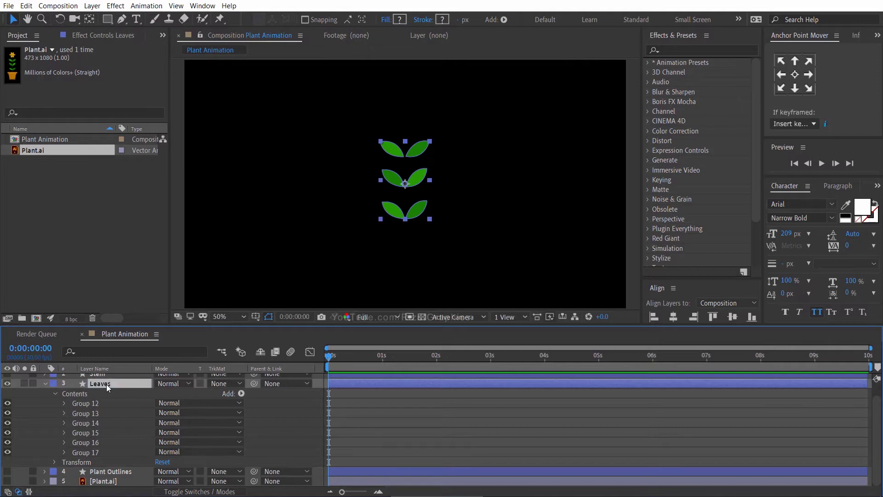
click(45, 384)
Step: Hide the Leaves layer, show the remaining Plant Outlines layer and expand its contents
click(93, 407)
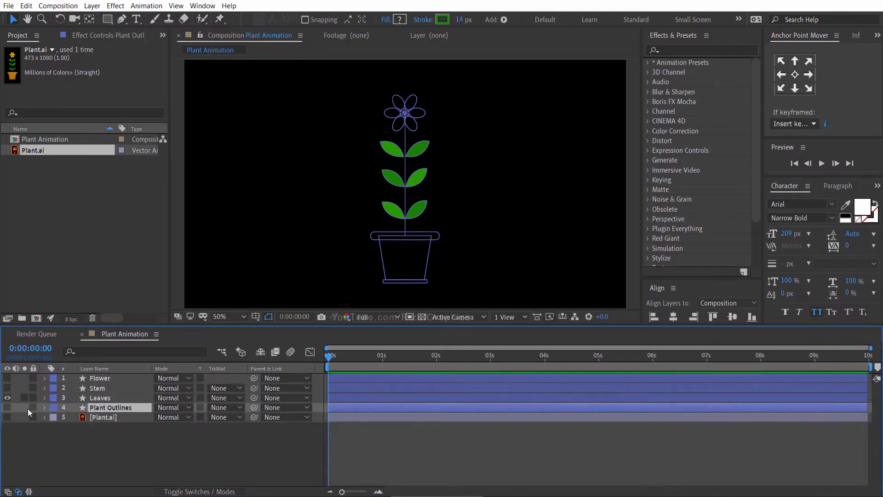
alt+click(7, 407)
alt+click(9, 406)
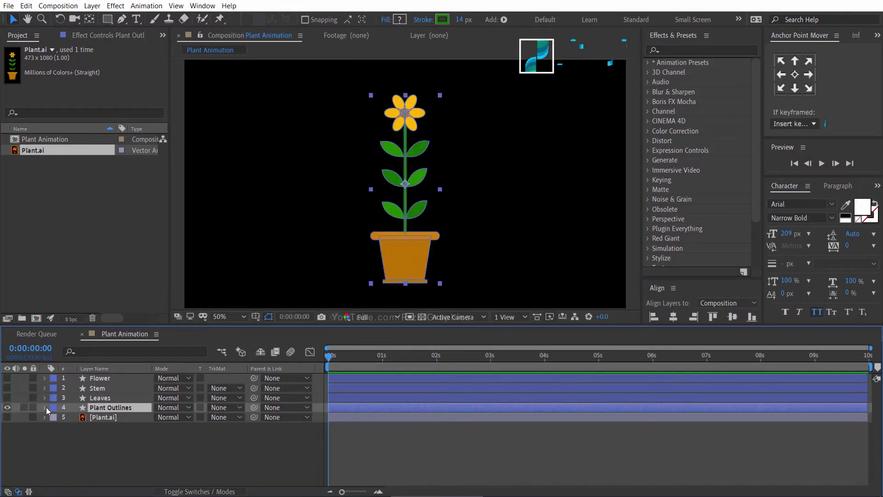
click(46, 407)
click(53, 418)
Step: Delete the flower, stem and leaf shapes, Groups 4 to 17, from the contents of Plant Outlines
scroll(69, 407, down, 2)
click(88, 390)
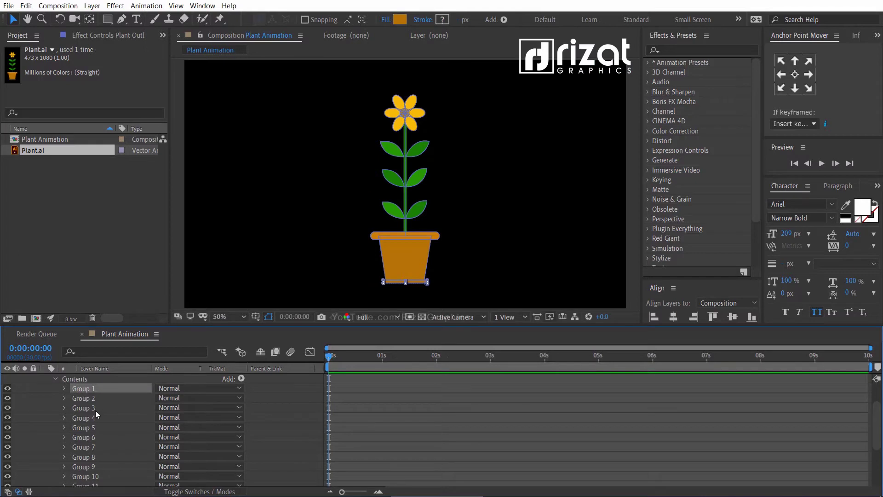
click(95, 414)
scroll(96, 416, down, 4)
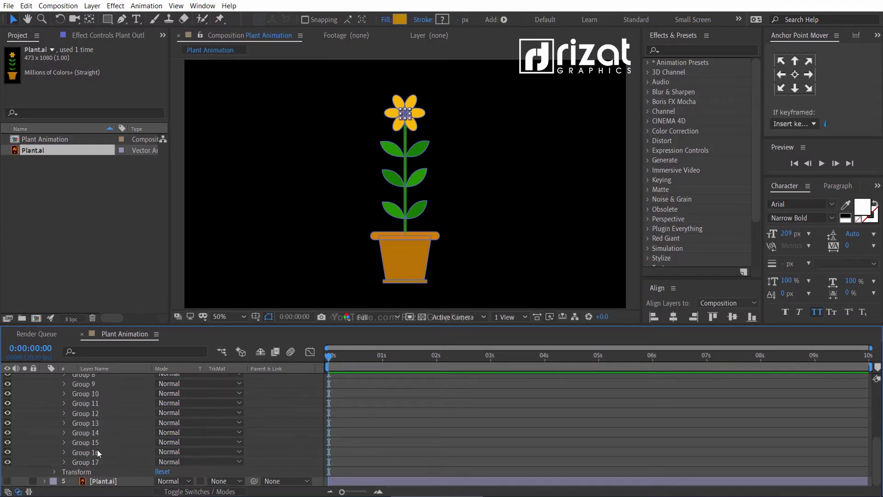
shift+click(94, 461)
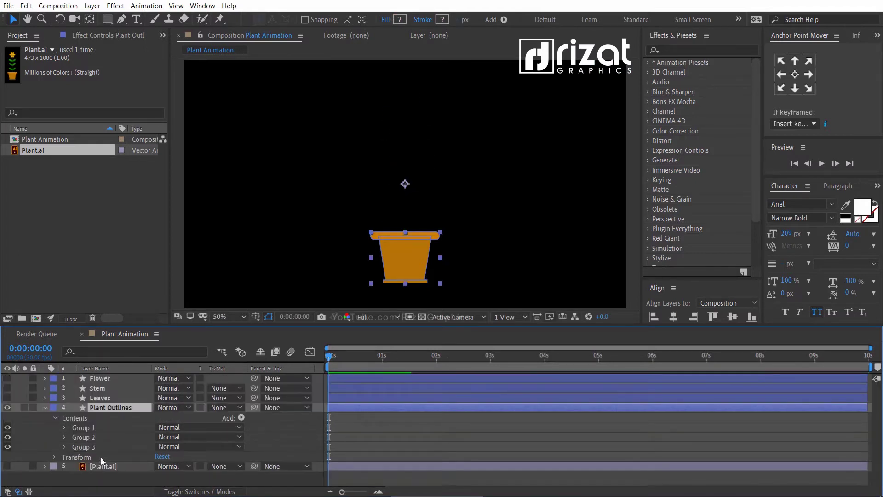
Step: Collapse the Plant Outlines layer, rename it Pot and move it above the Flower layer
click(45, 408)
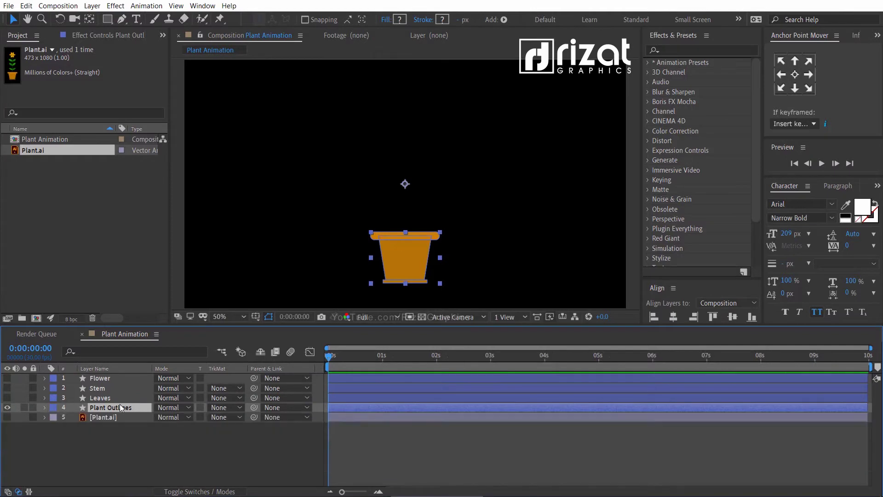
key(Return)
text(Pot)
key(Return)
drag(102, 410, 106, 377)
click(70, 432)
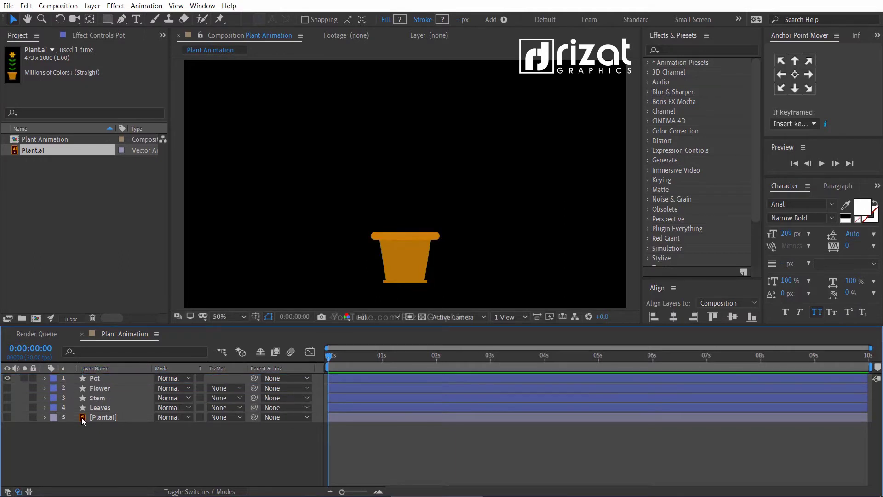
Step: Make the Flower, Stem and Leaves layers visible together with the Pot layer
click(98, 379)
click(7, 389)
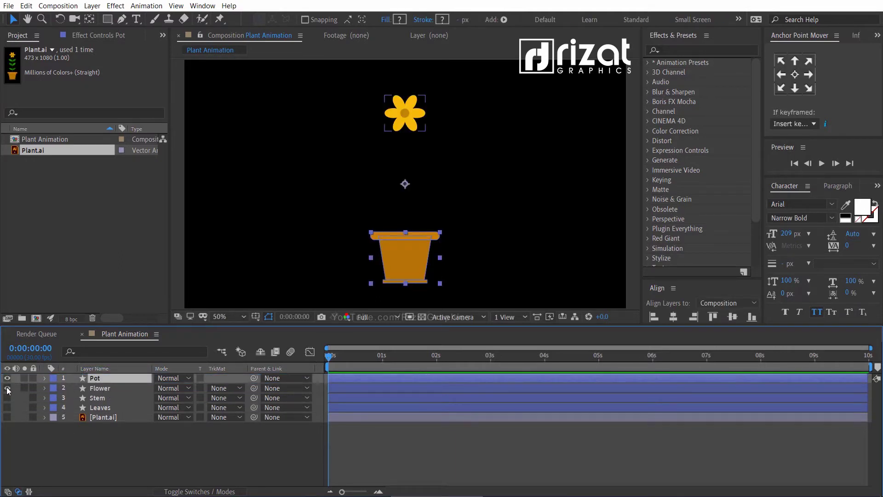
click(7, 398)
click(7, 407)
click(73, 451)
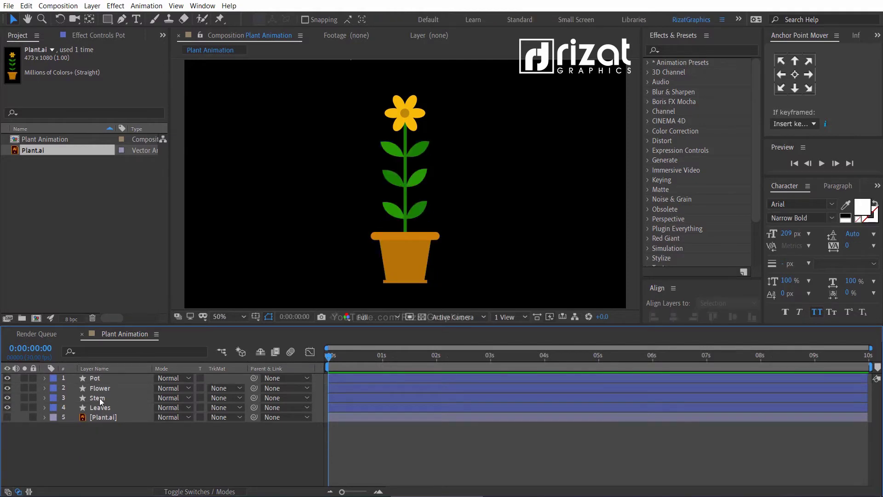
Step: Move the Stem layer directly below Pot and hide the Flower and Leaves layers
drag(99, 399, 101, 384)
click(7, 397)
click(7, 408)
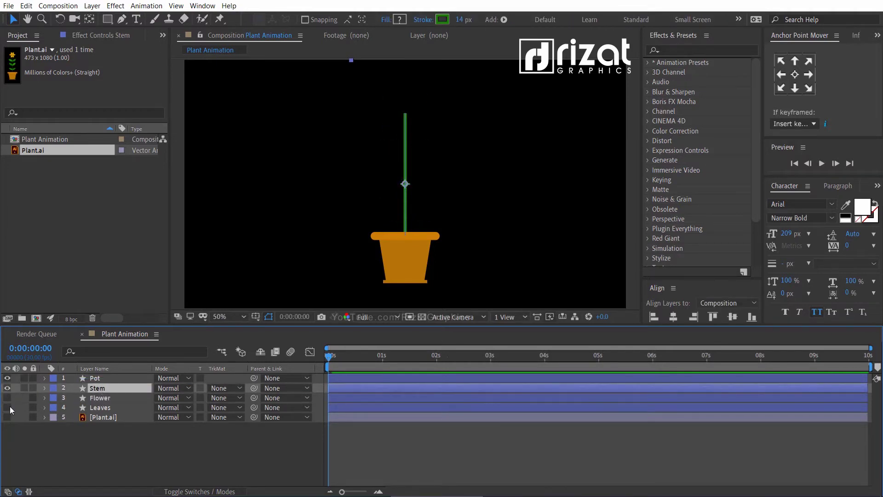
Step: Add Trim Paths to the contents of the Stem layer and expand its properties
click(44, 387)
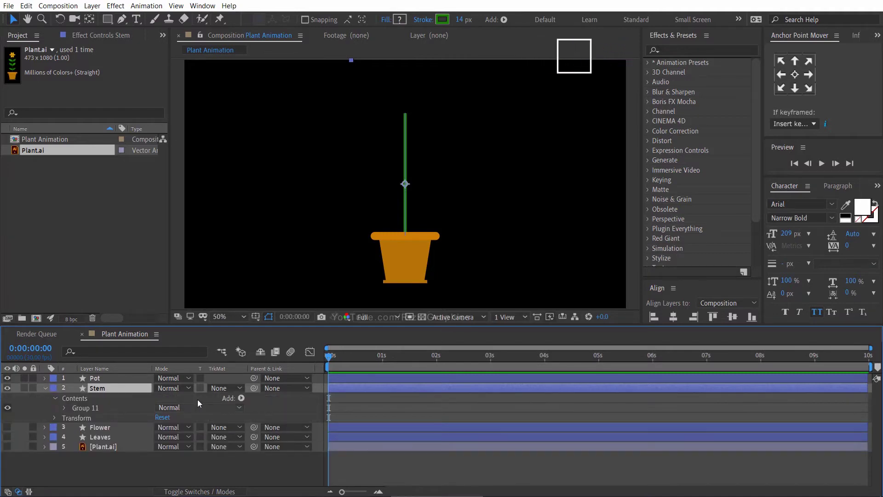
click(241, 398)
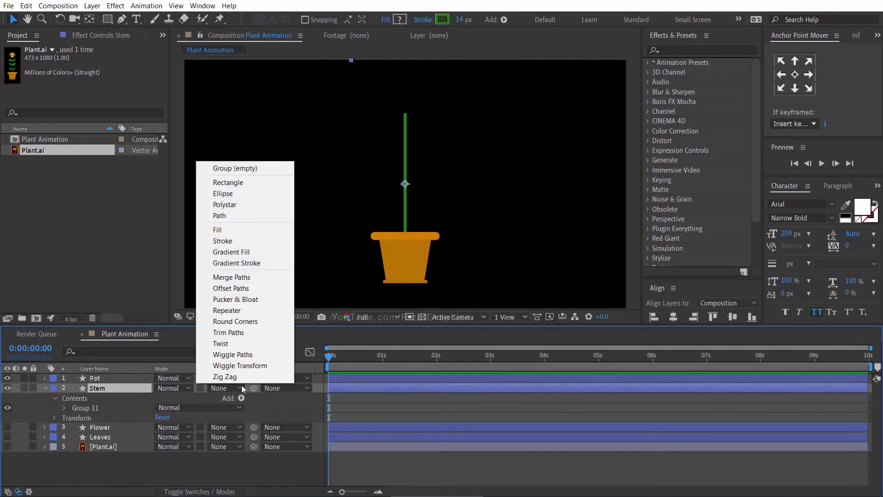
click(250, 333)
click(64, 418)
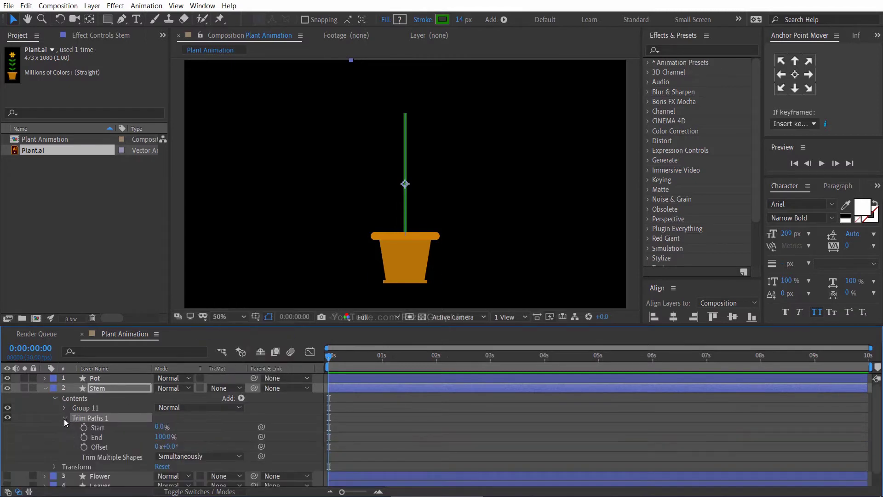
Step: Set a keyframe of 0% for the End value of the stem's Trim Paths at 0:00:00:00
click(84, 437)
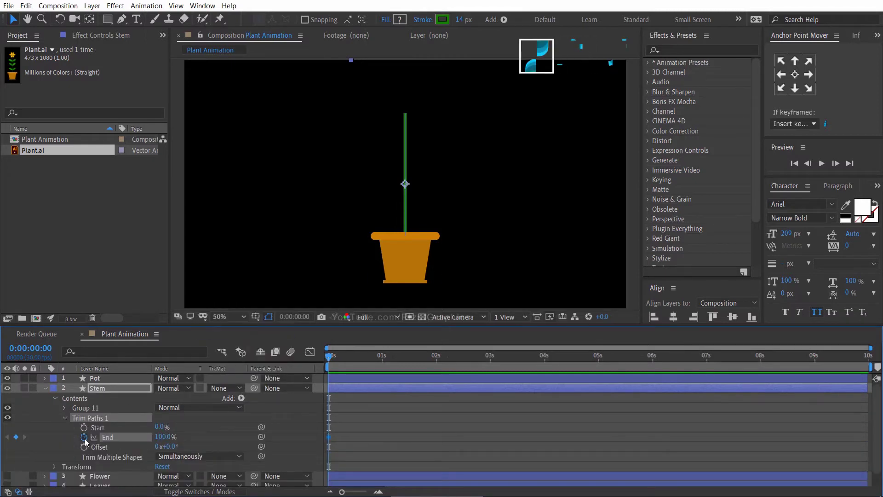
click(162, 436)
text(0)
key(Return)
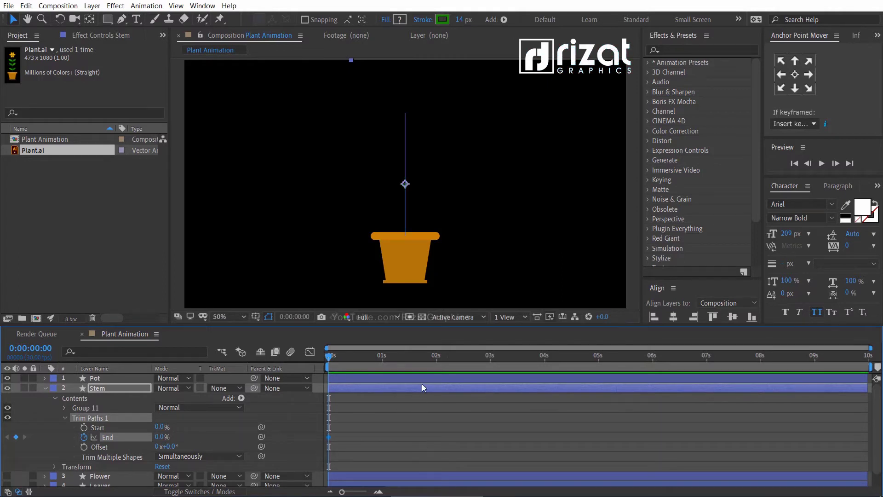
Step: Set the End value of the stem's Trim Paths to 100% at 0:00:02:00
click(436, 360)
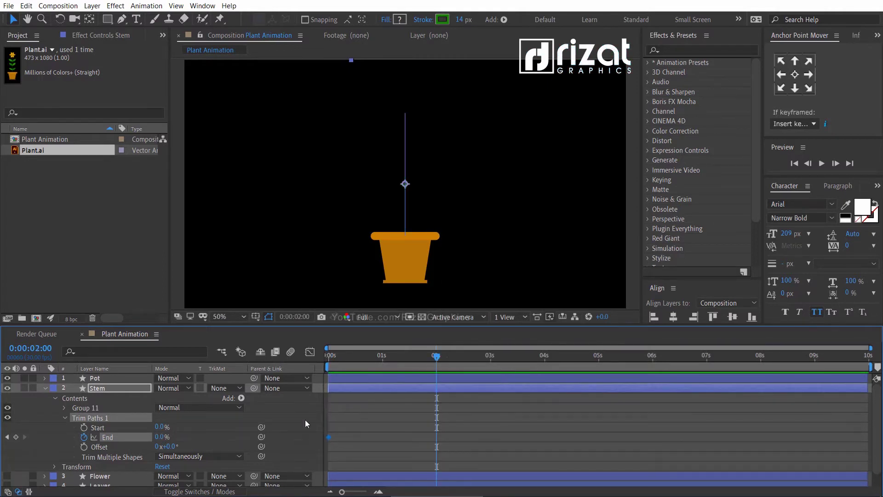
click(162, 437)
text(100)
key(Return)
Step: Apply Easy Ease to both End keyframes of the stem's Trim Paths and preview the growth from 0:00:00:00
drag(456, 422, 328, 449)
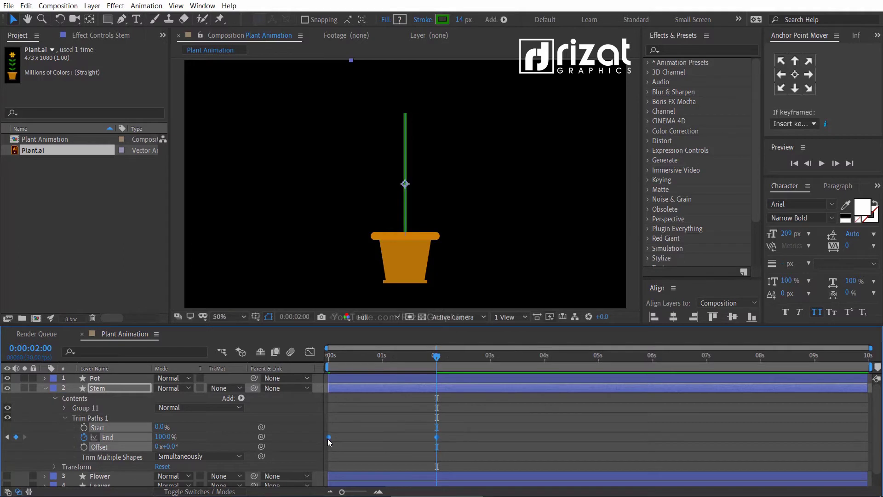
right_click(328, 440)
mouse_move(349, 432)
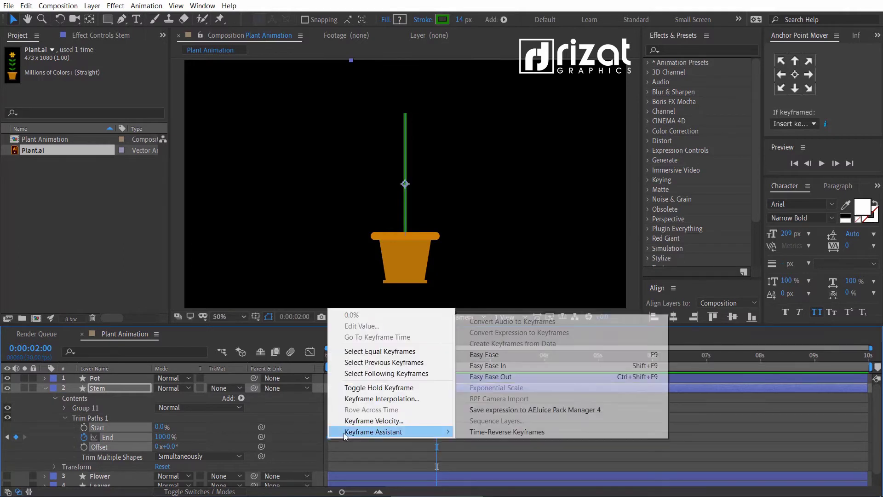
click(494, 360)
drag(434, 357, 326, 363)
key(space)
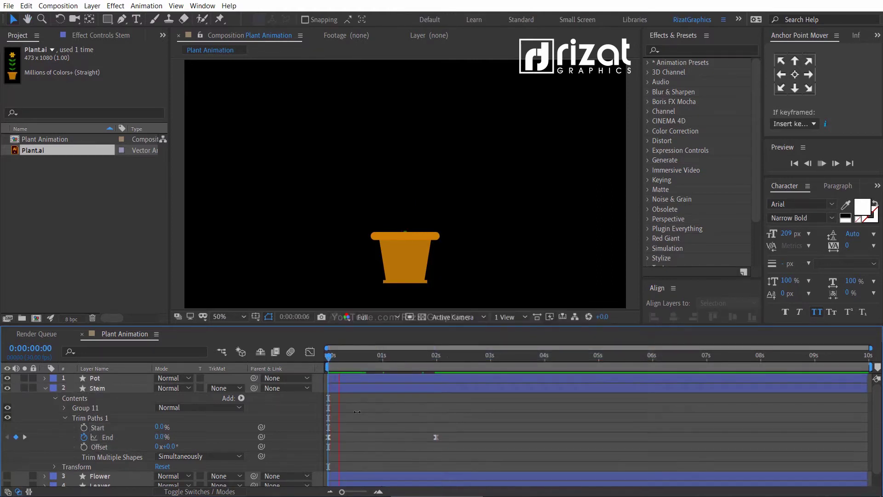
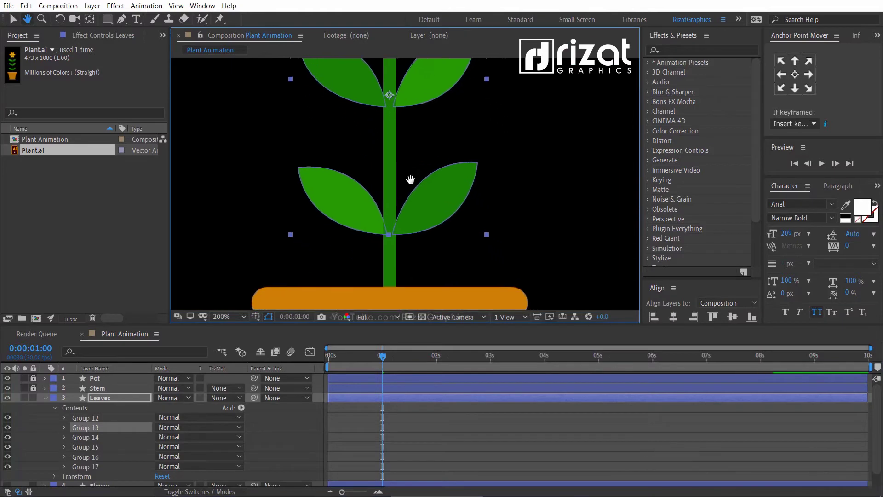
Step: Add Scale keyframes at 0:00:01:00 to all six groups of the Leaves layer, Group 12 through Group 17, at once
key(v)
click(410, 184)
click(87, 417)
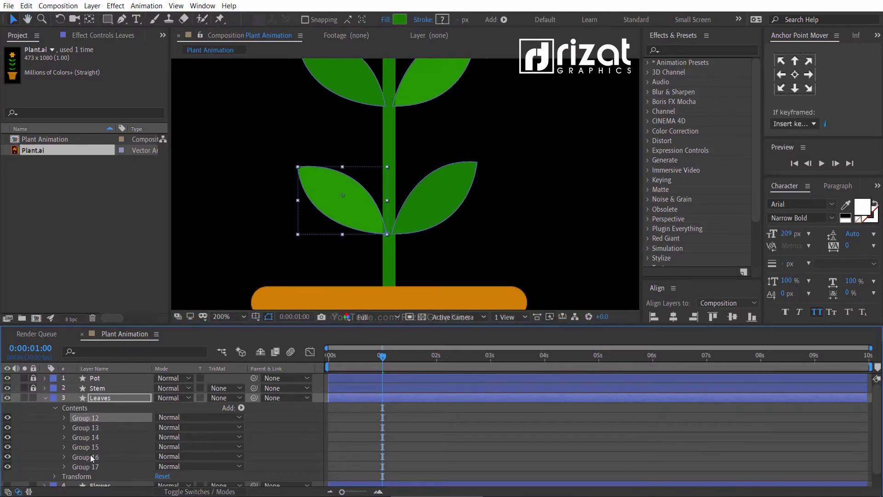
shift+click(92, 466)
click(64, 418)
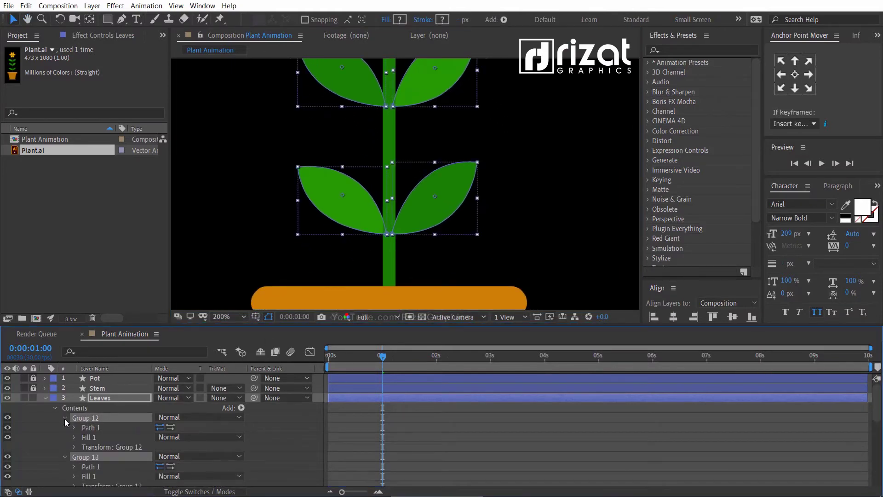
click(74, 447)
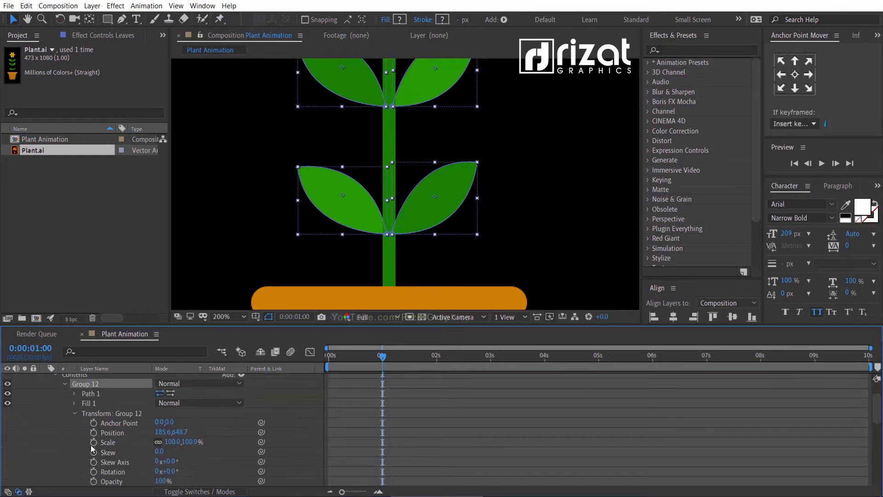
click(94, 442)
click(75, 414)
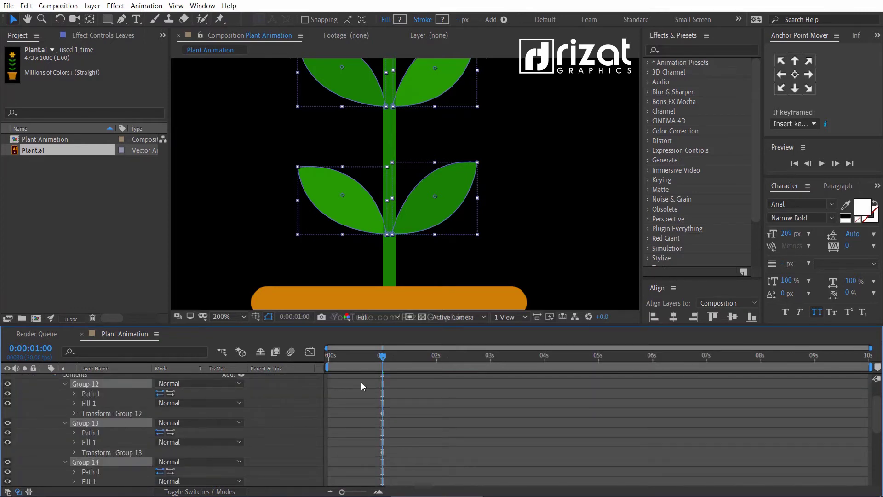
Step: Show only the keyframed Scale properties of the Leaves layer and clear the selection
key(u)
drag(390, 393, 370, 408)
scroll(365, 453, down, 2)
click(418, 419)
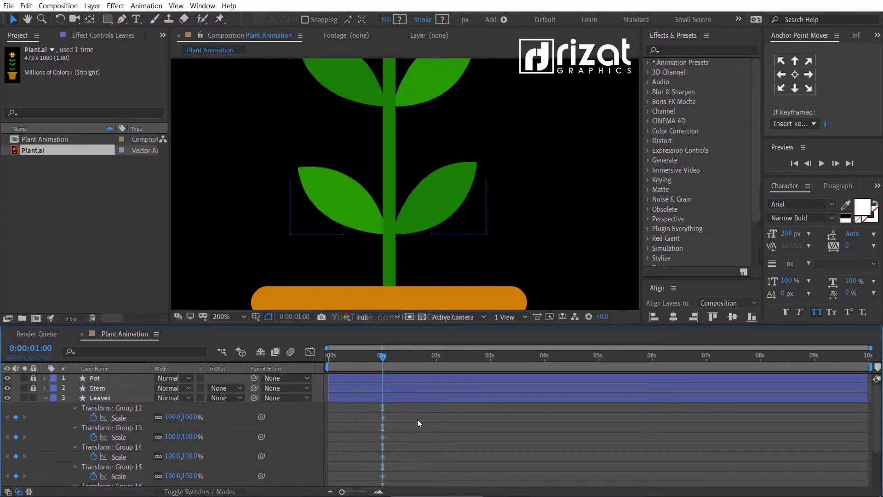
Step: Move the anchor points of the lowest leaf pair, Group 12 and Group 13, to the leaf bases at the stem
click(129, 418)
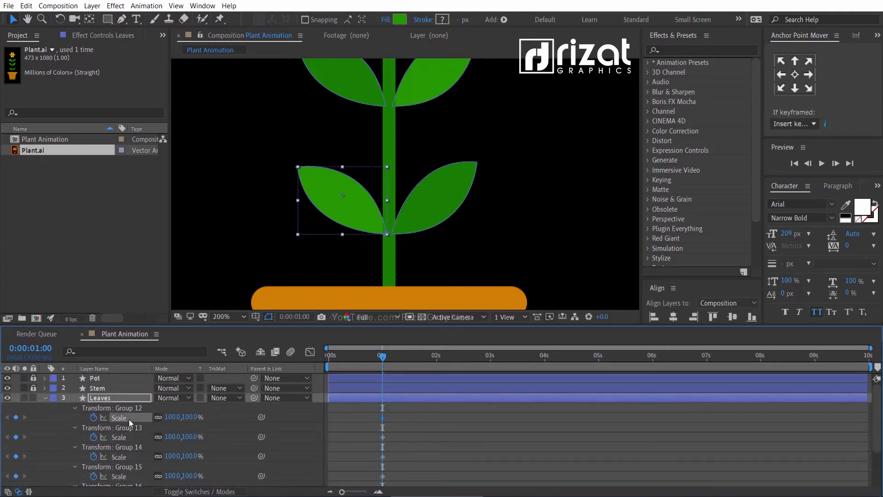
click(90, 21)
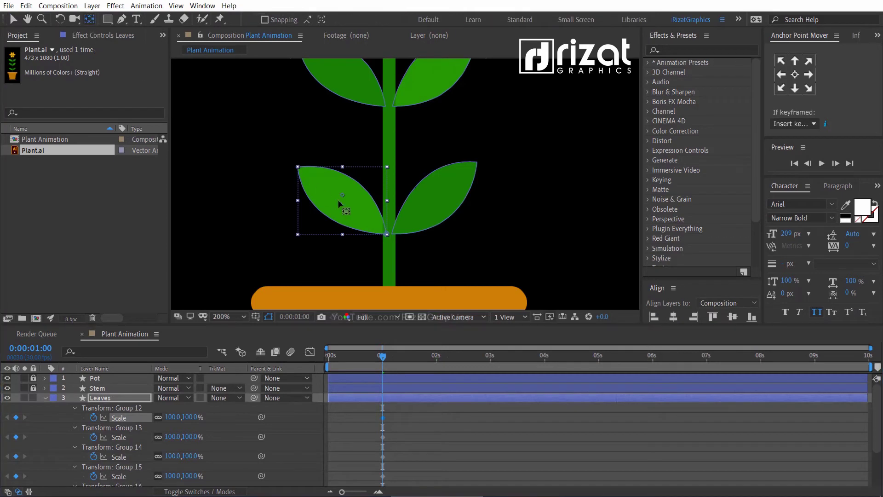
drag(351, 204, 387, 234)
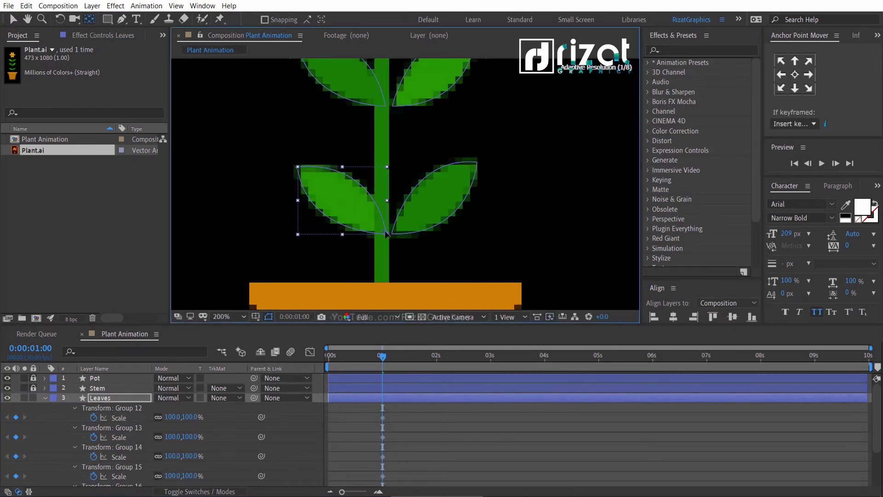
click(119, 437)
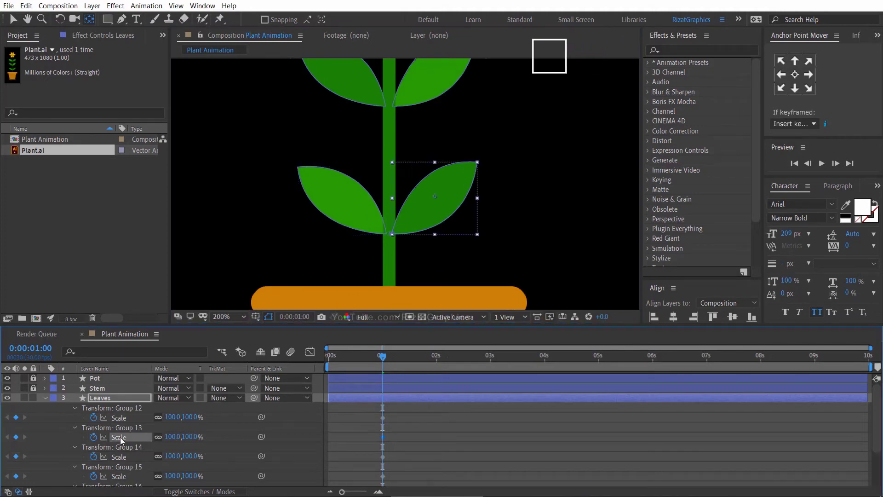
drag(435, 197, 394, 235)
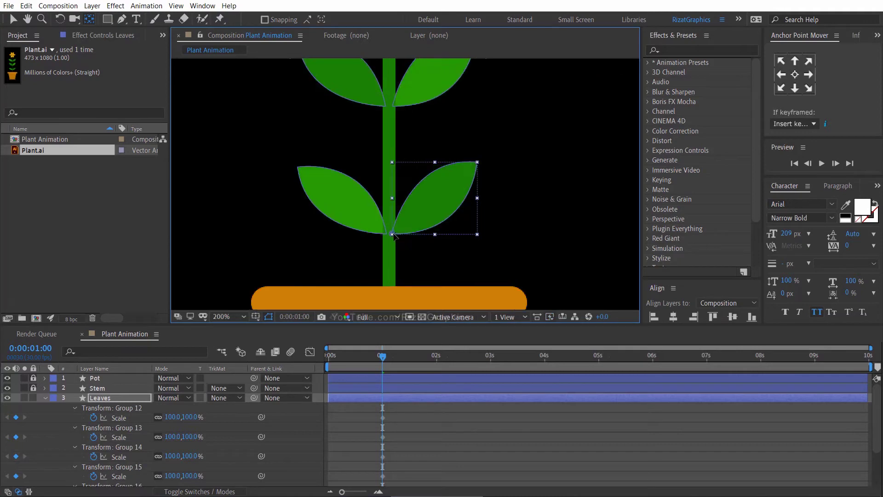
Step: Move the anchor points of the middle leaf pair to the leaf bases at the stem
click(128, 457)
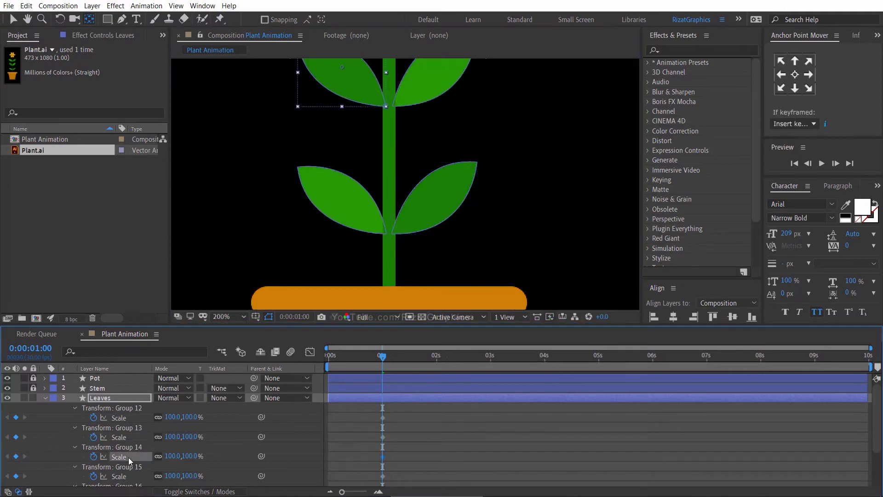
key(space)
drag(383, 167, 380, 295)
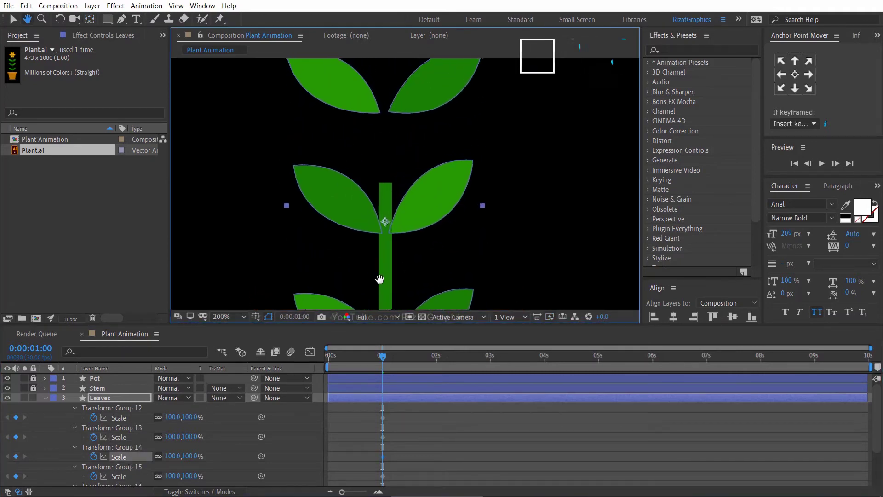
key(y)
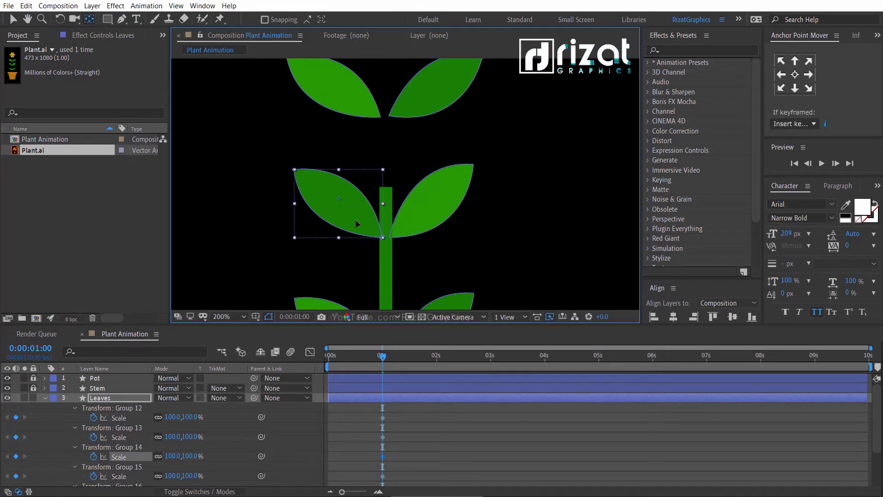
click(432, 201)
drag(432, 201, 389, 237)
Step: Move the anchor points of the top leaf pair, Group 16 and Group 17, to the leaf bases at the stem
scroll(134, 424, down, 3)
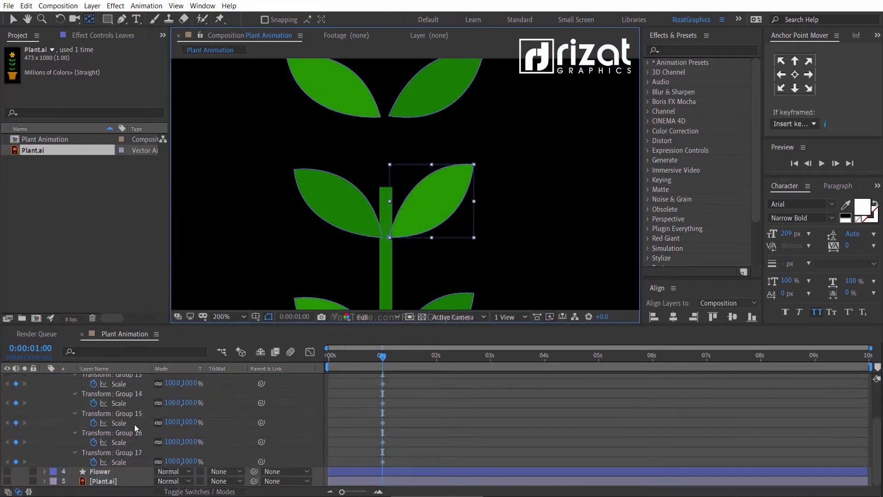
click(129, 437)
scroll(344, 241, up, 2)
click(344, 240)
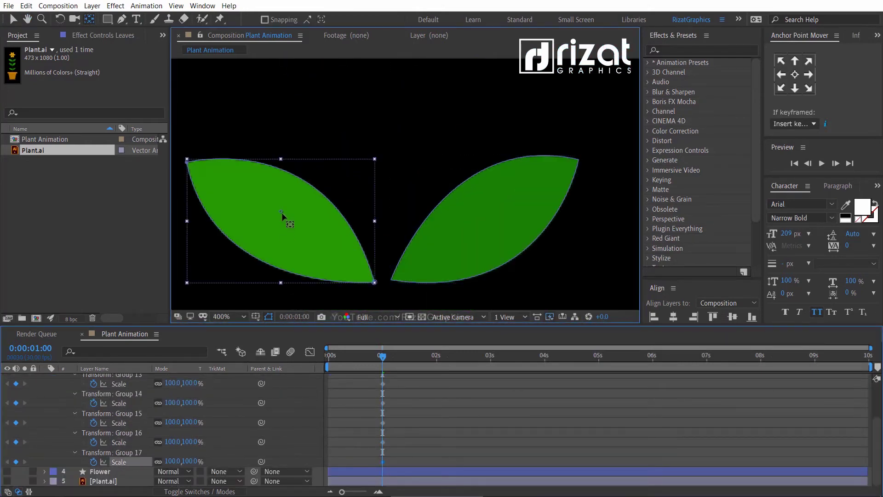
drag(285, 217, 375, 282)
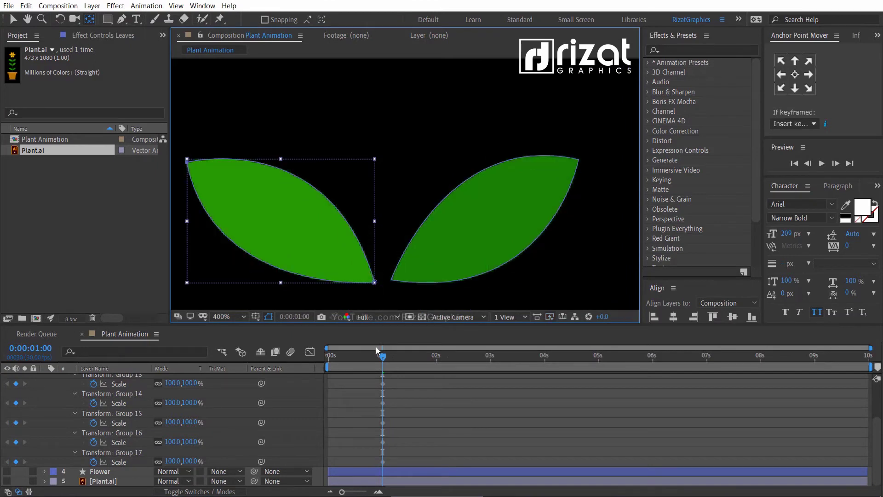
Step: Set the Scale keyframes of all six leaf groups to 0% at 0:00:01:00
drag(373, 381, 369, 411)
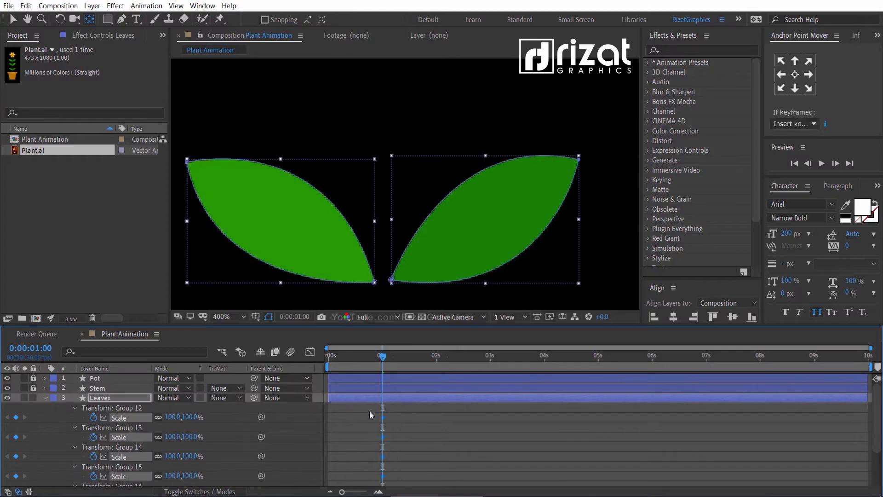
click(177, 417)
text(0)
key(Return)
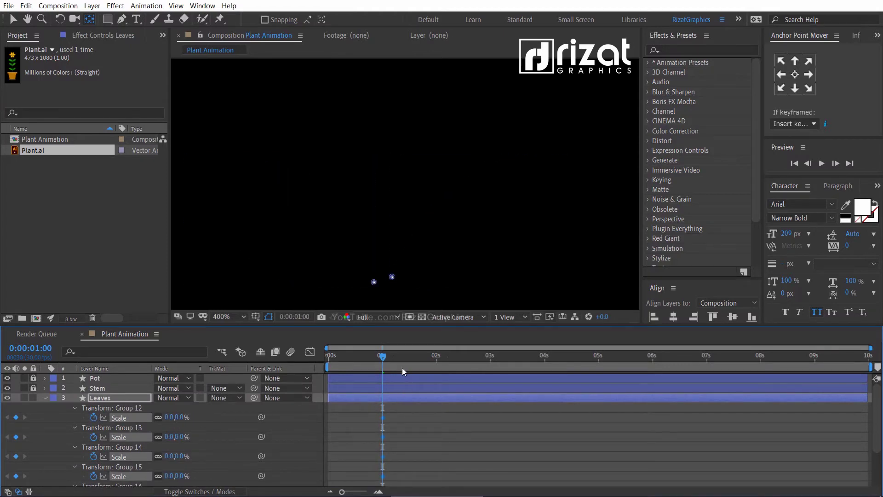
Step: Set the Scale of Group 12, Group 13 and Group 14 to 100% at 0:00:02:00
drag(386, 357, 439, 356)
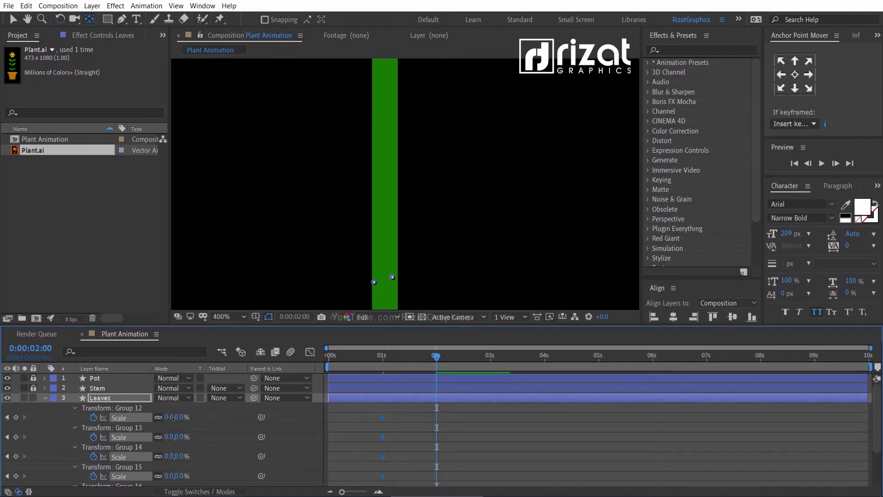
text(100)
key(Return)
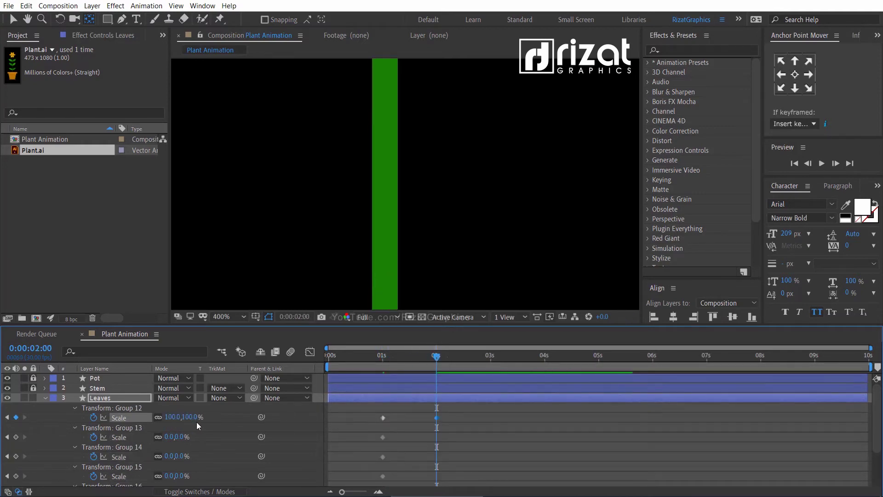
click(174, 437)
text(1)
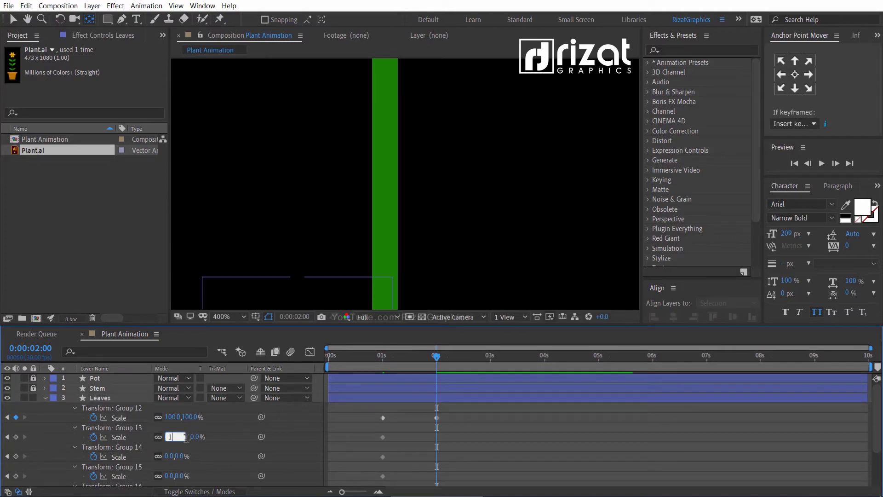
text(00)
key(Return)
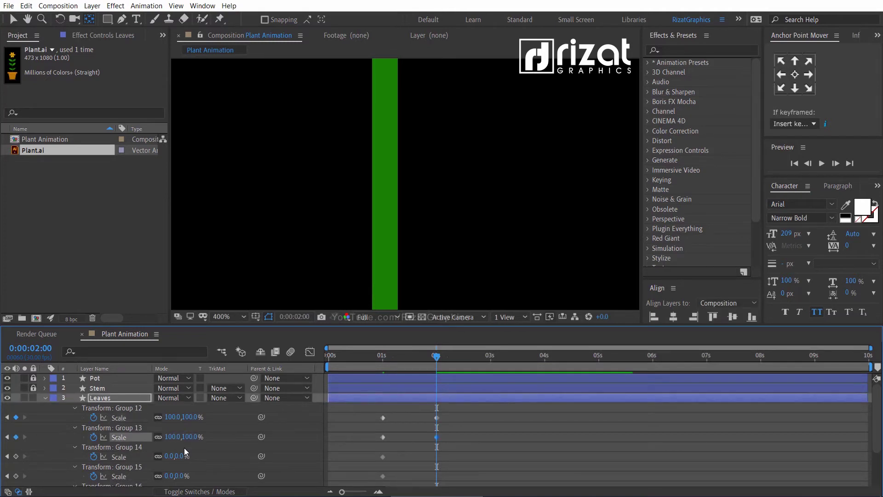
click(174, 455)
text(100)
key(Return)
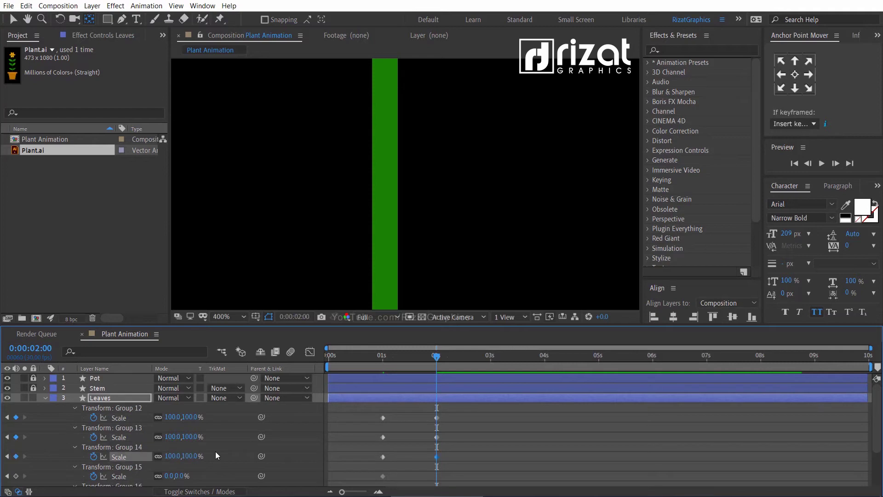
Step: Set the Scale of Group 15, Group 16 and Group 17 to 100% at 0:00:02:00
scroll(215, 451, down, 3)
click(171, 423)
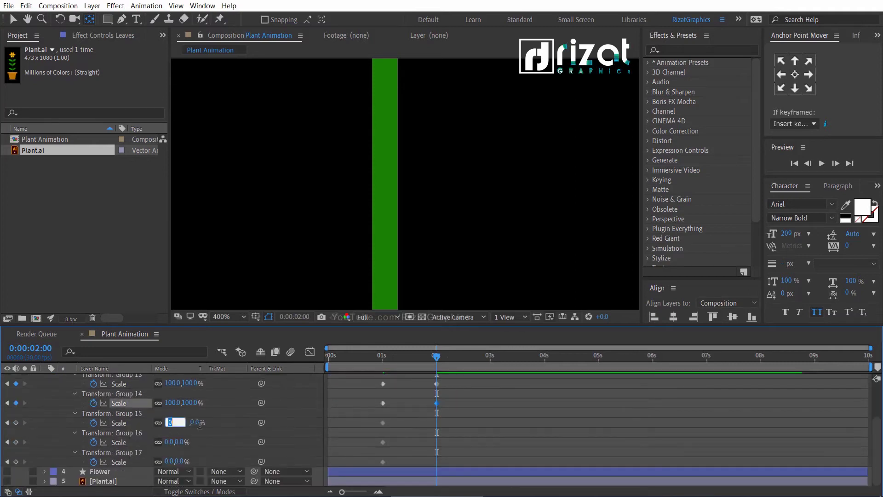
text(100)
key(Return)
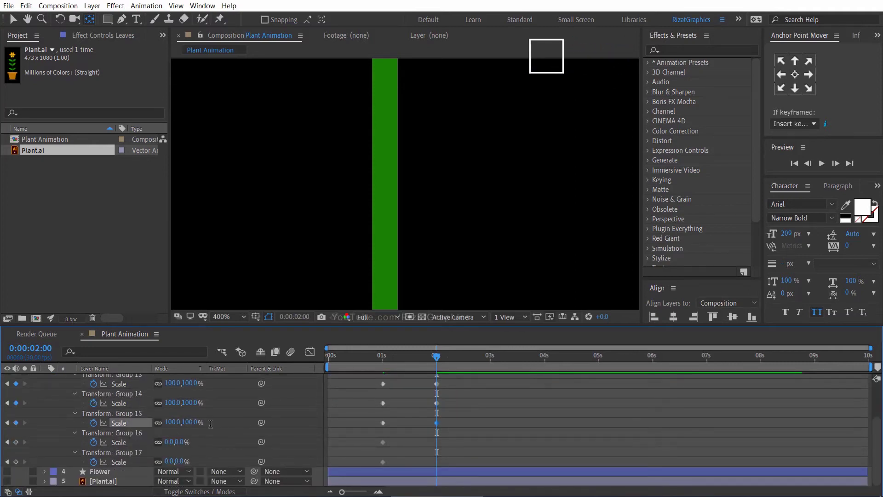
click(169, 442)
text(100)
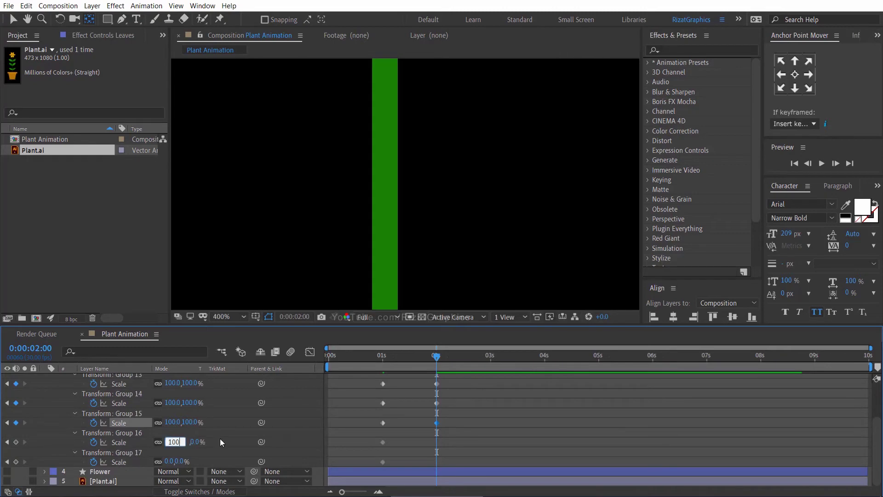
key(Tab)
text(100)
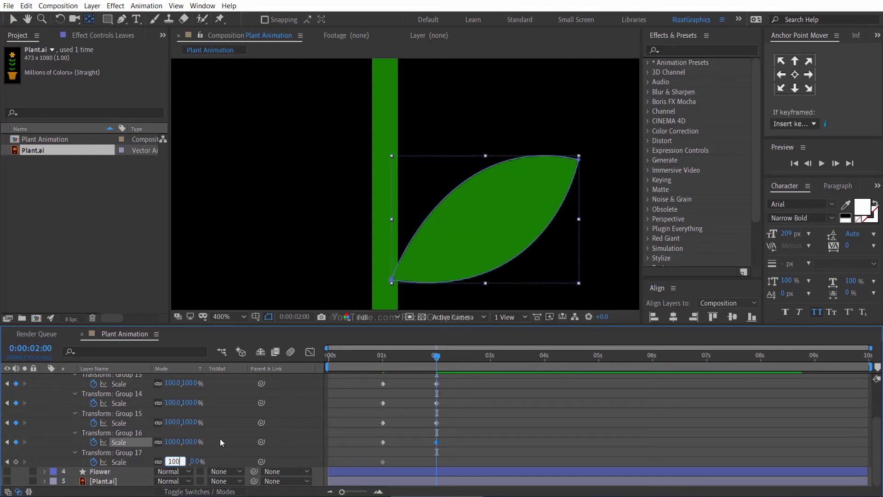
key(Return)
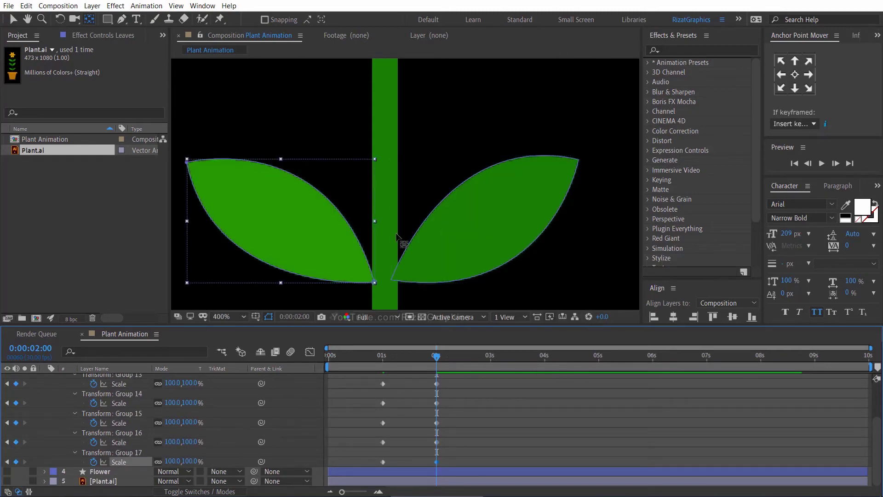
Step: Scrub back to 0:00:00:23 to check the growth of the leaves along the whole stem
key(comma)
key(comma)
key(comma)
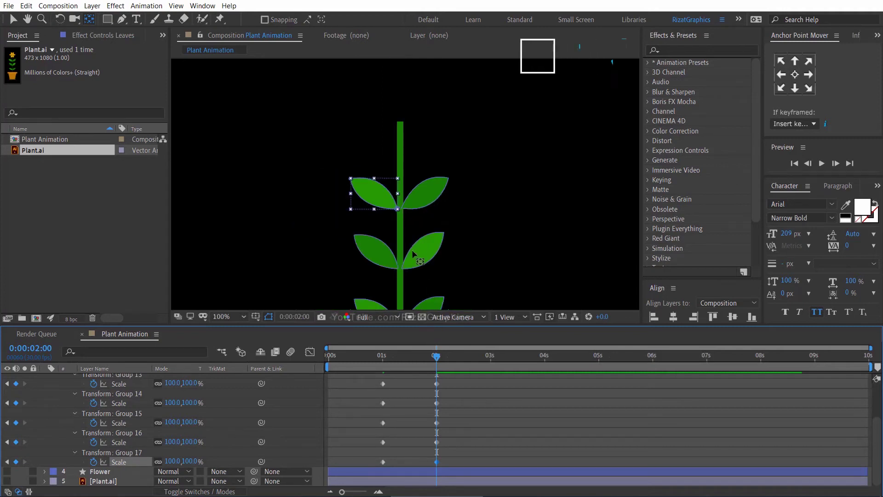
drag(413, 253, 400, 194)
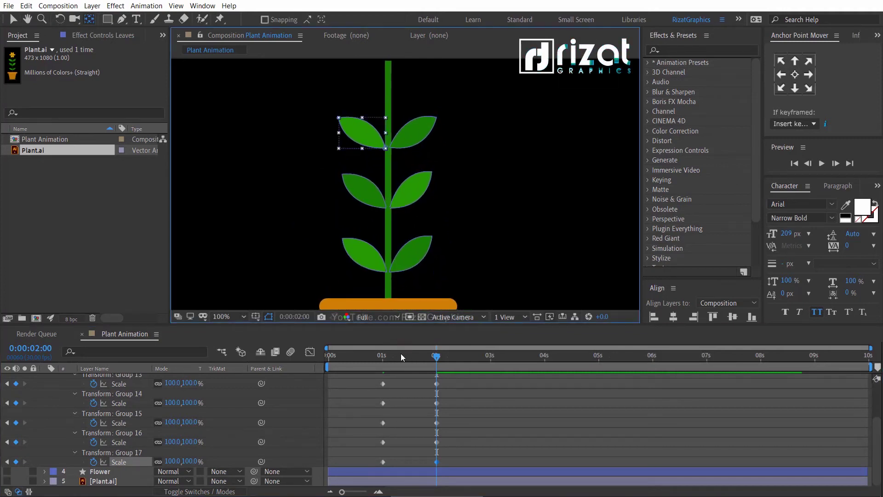
drag(401, 353, 370, 355)
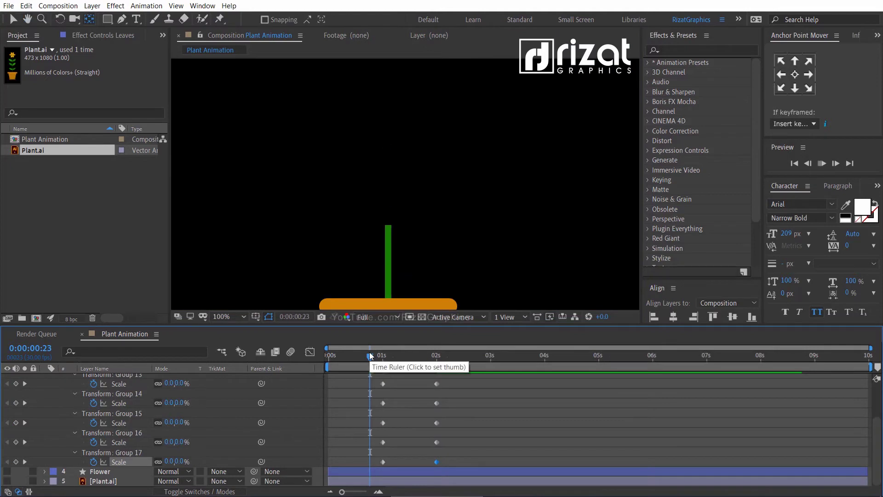
Step: Shift the Scale keyframes of Group 12 and Group 13 earlier, starting at about 0:00:00:19, and check the stagger at 0:00:01:05
key(space)
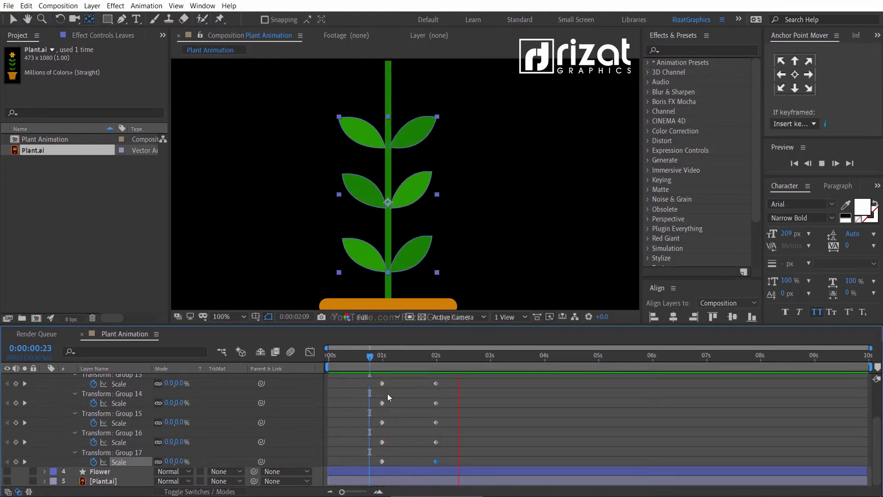
drag(380, 357, 364, 413)
key(ctrl+z)
scroll(431, 407, up, 2)
drag(344, 363, 391, 357)
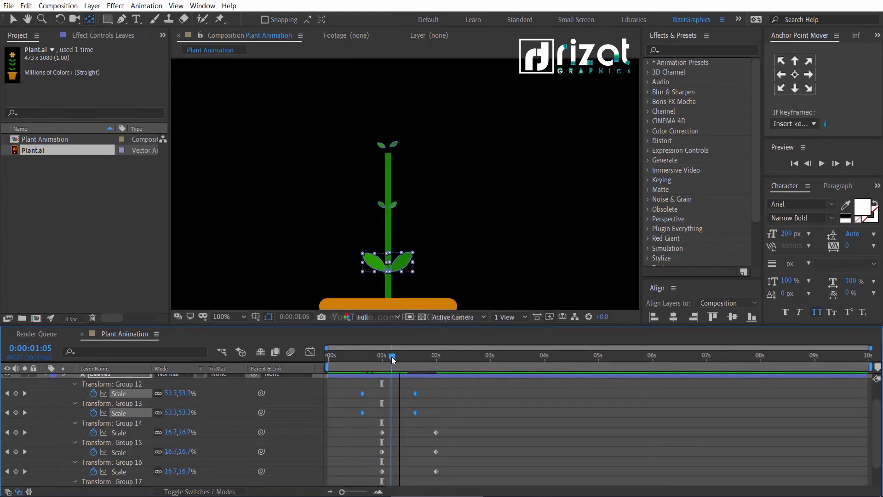
Step: Delay the Scale keyframes of Group 16 and Group 17 to 0:00:01:06 and 0:00:02:06, and collapse the Leaves layer
scroll(449, 459, down, 2)
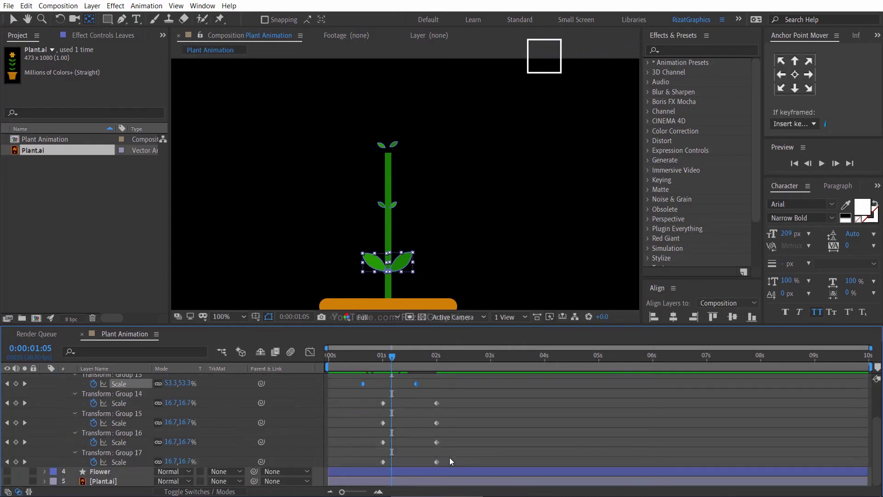
drag(452, 435, 393, 459)
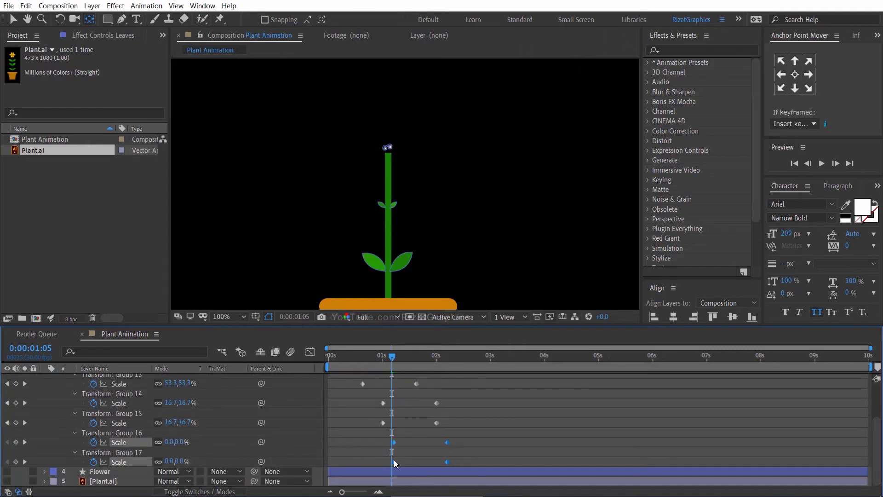
drag(392, 357, 451, 363)
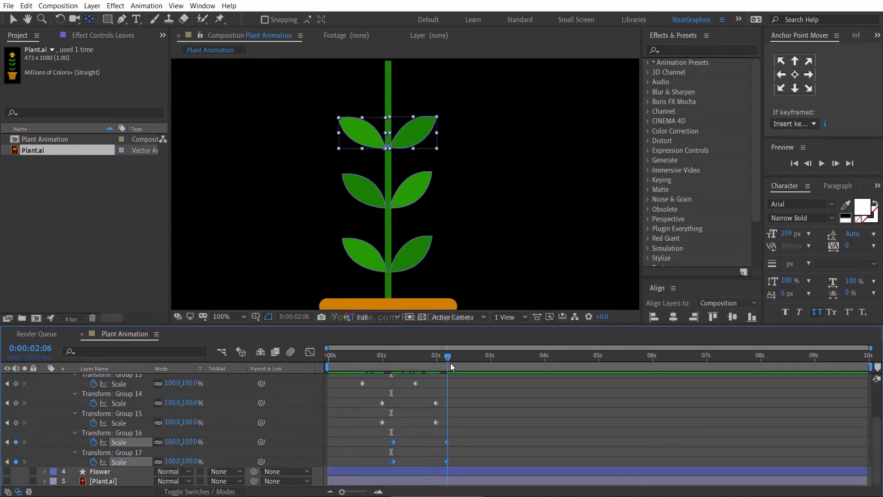
scroll(73, 393, up, 3)
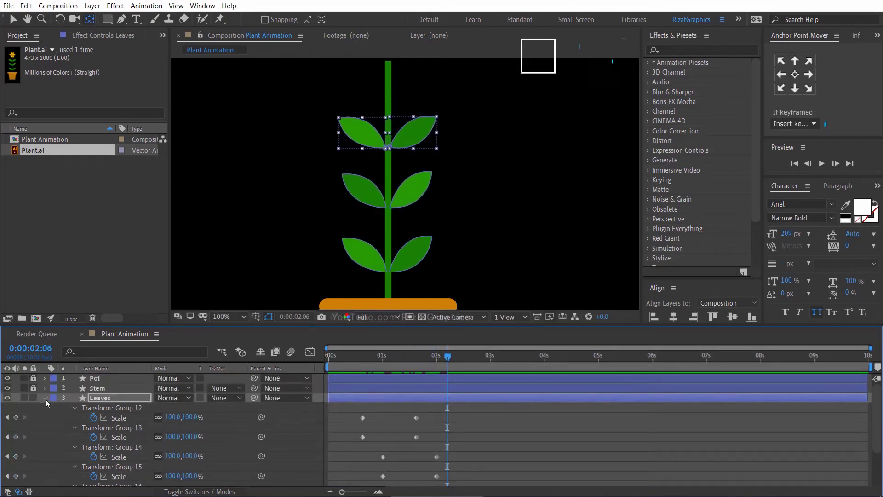
click(46, 398)
click(93, 446)
Step: Enlarge the composition view at 50% zoom and preview the stem and leaf growth from 0:00:00:00
key(comma)
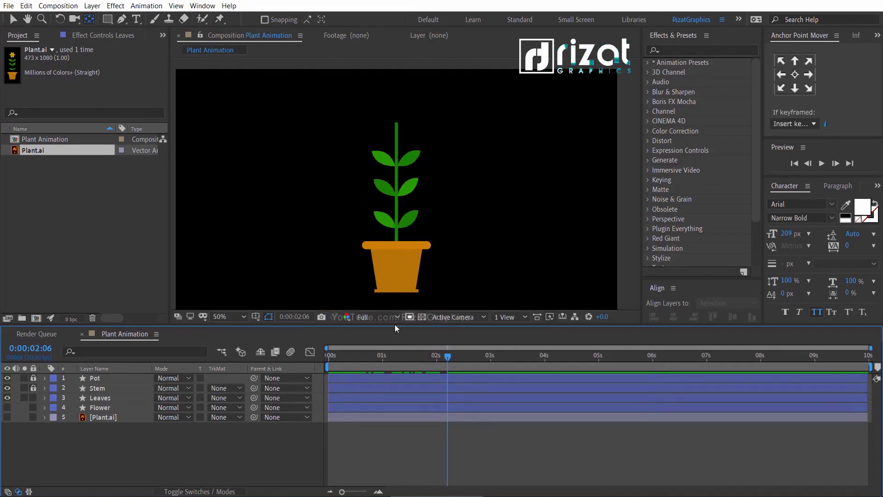
drag(395, 324, 391, 357)
key(h)
drag(399, 285, 407, 286)
key(v)
drag(365, 387, 324, 389)
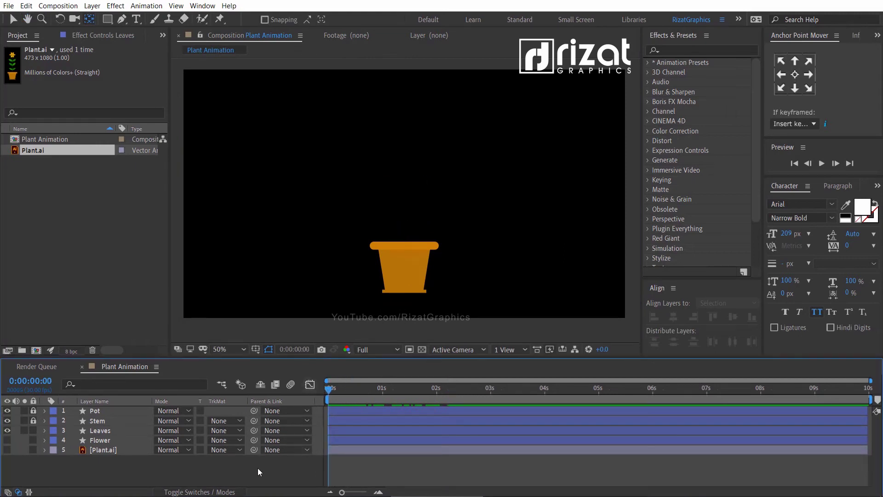
key(space)
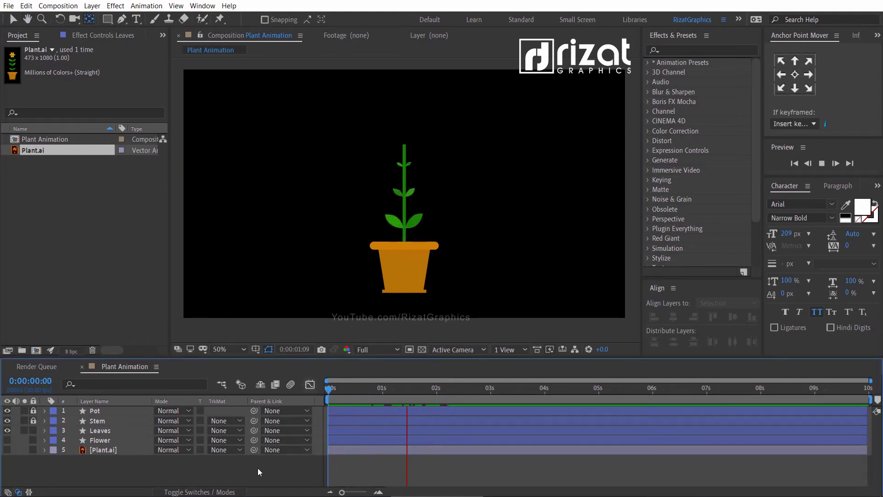
key(space)
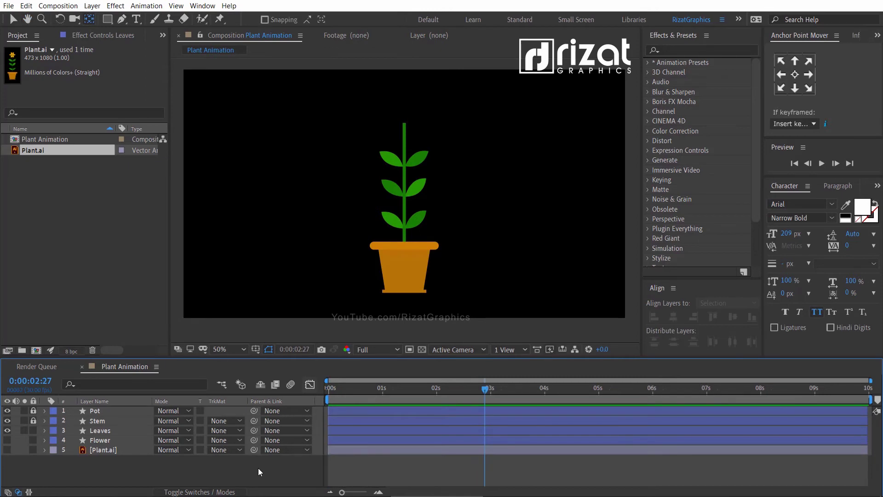
Step: Lock the Leaves layer and make the Flower layer visible
key(period)
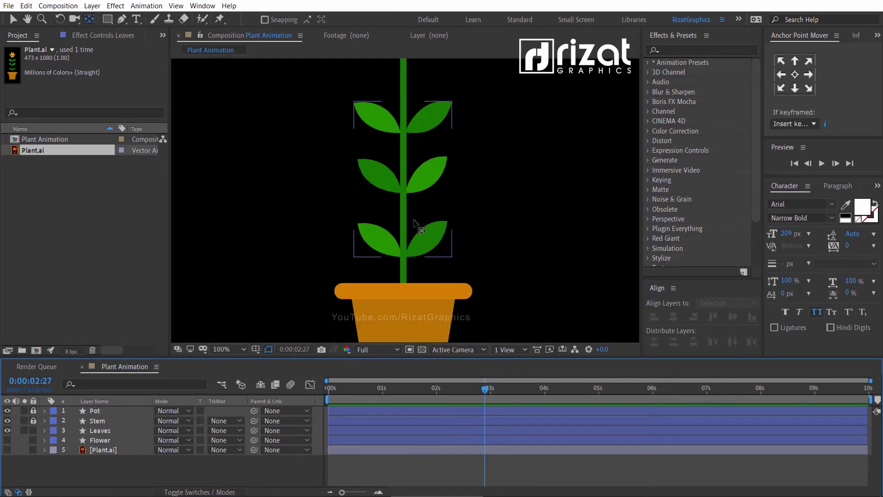
click(101, 430)
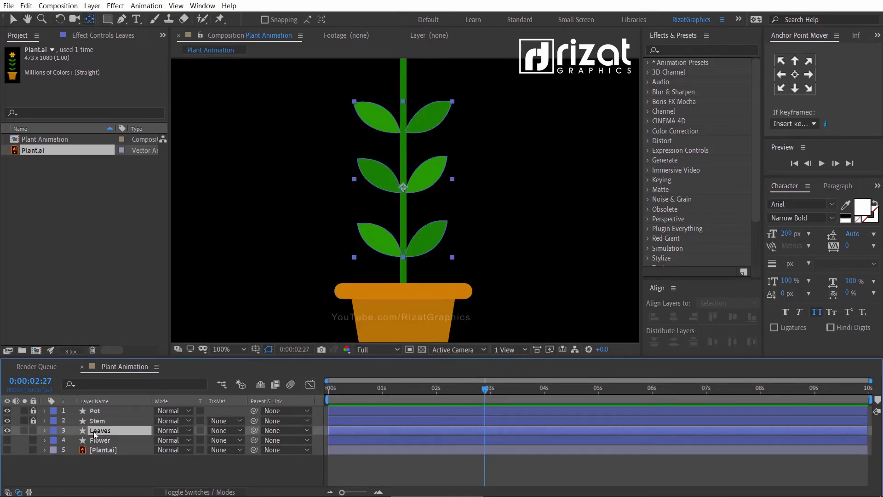
click(33, 430)
click(111, 440)
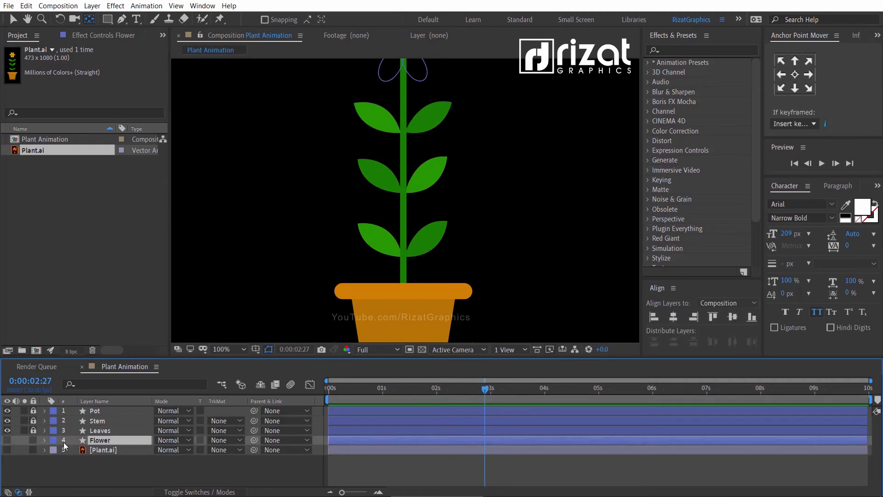
drag(410, 161, 390, 318)
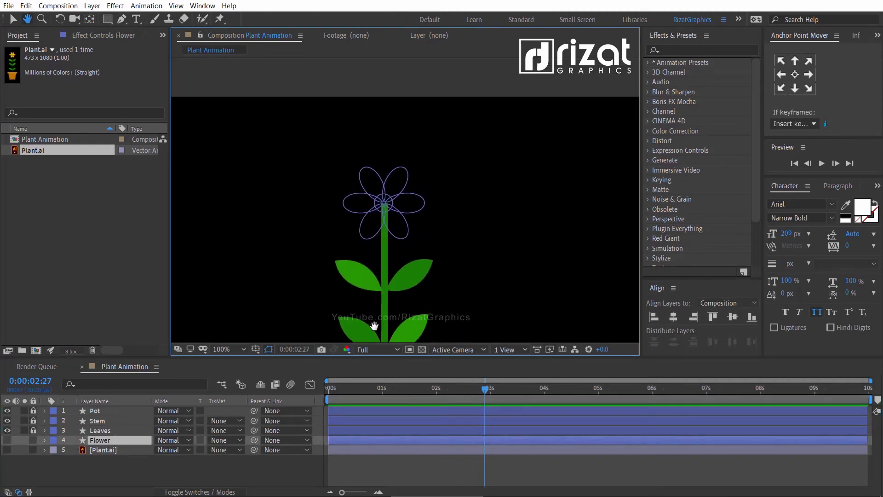
click(9, 440)
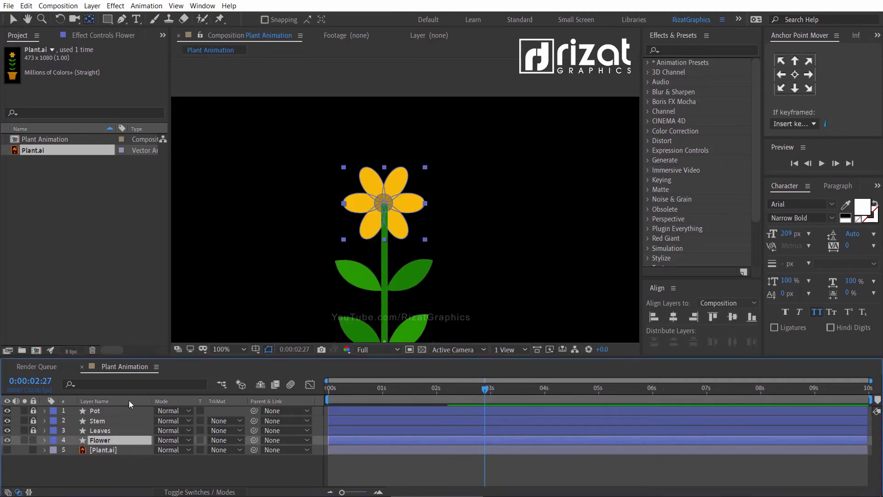
Step: Move the Flower layer above the Stem layer, directly beneath Pot in the layer order
click(95, 465)
click(93, 441)
drag(99, 443, 99, 416)
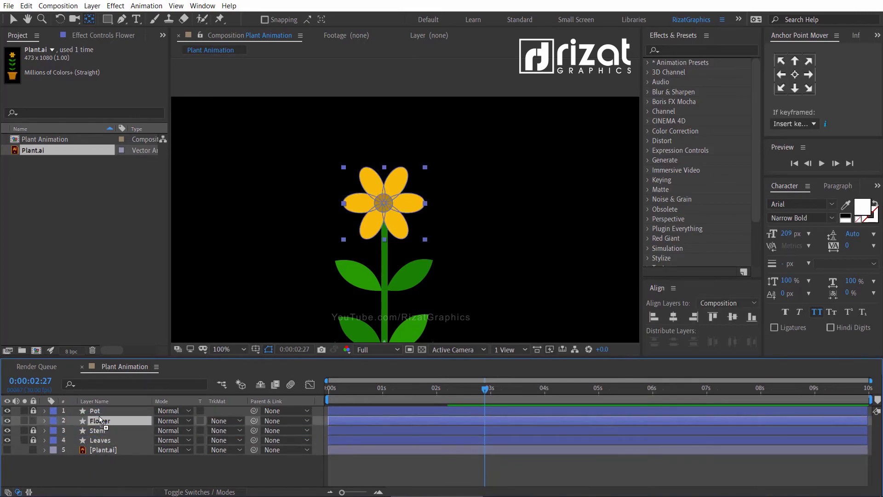
click(51, 472)
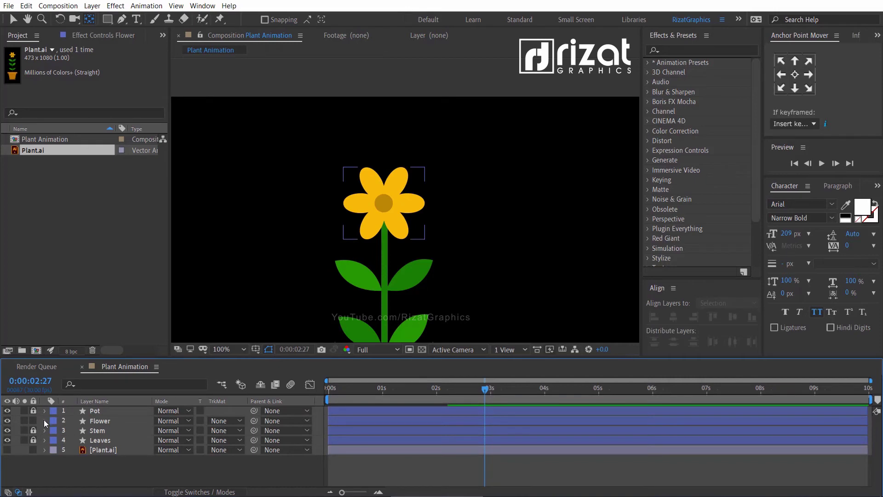
Step: Add a Scale keyframe of 0% at 0:00:00:00 to Group 4, the centre of the Flower layer
click(43, 420)
click(81, 431)
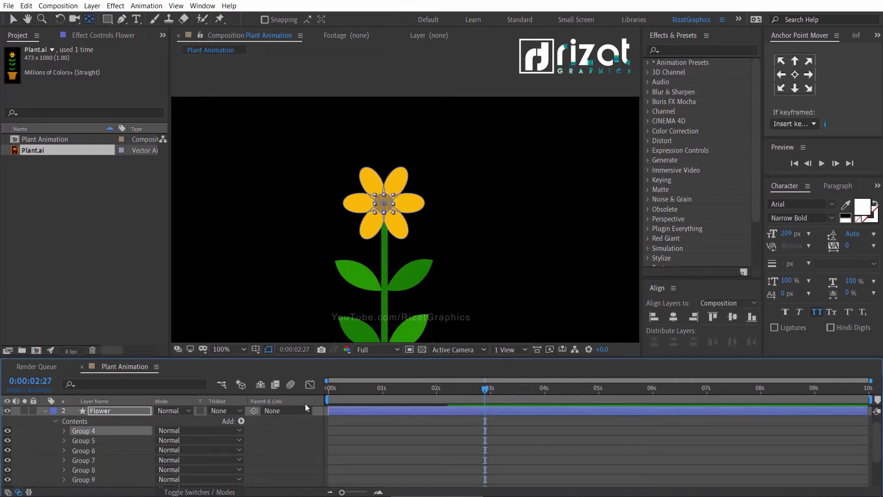
drag(360, 396, 328, 396)
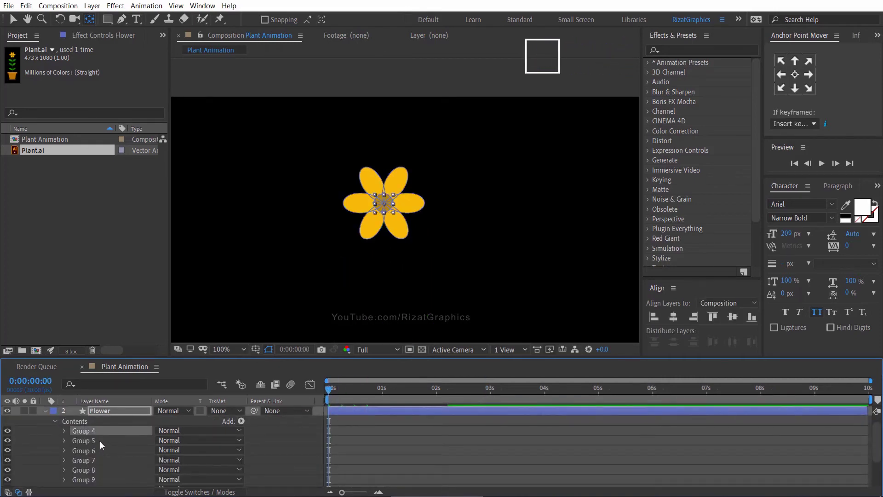
key(u)
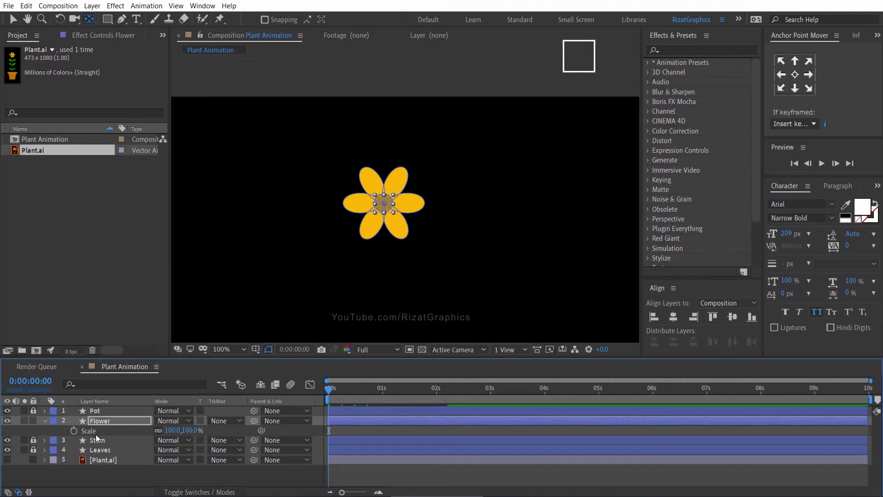
click(45, 420)
click(56, 432)
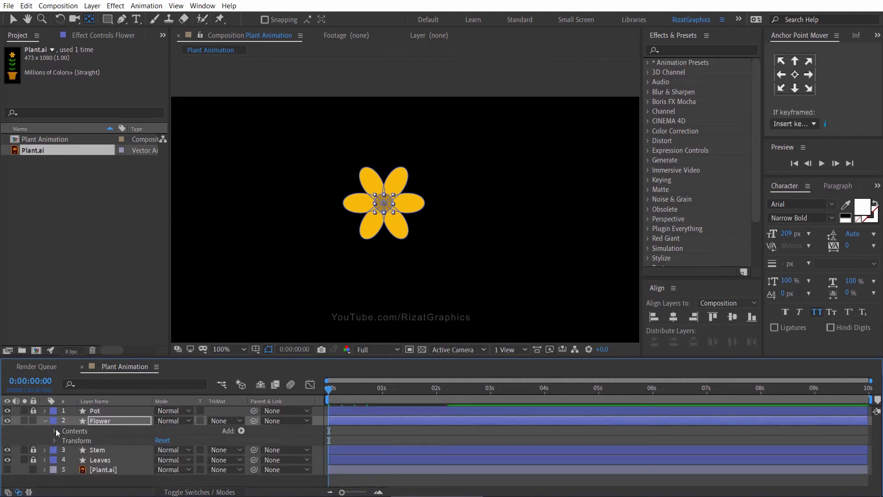
click(56, 431)
click(64, 423)
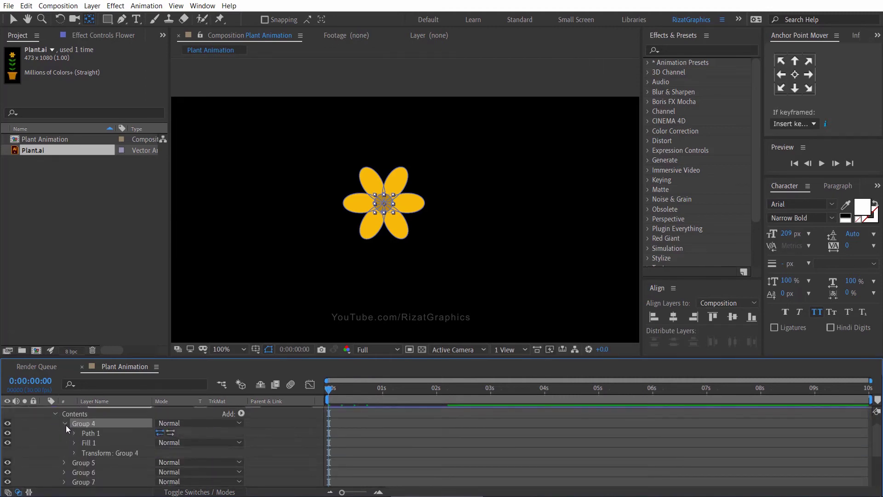
click(74, 454)
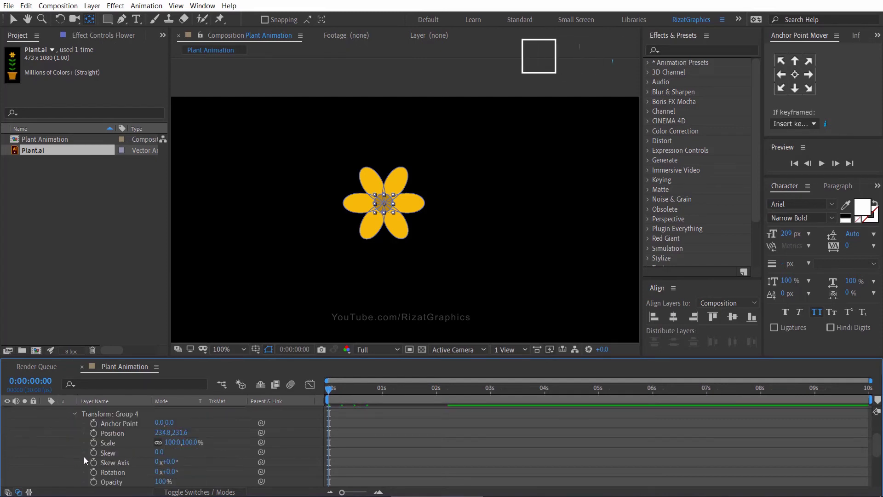
click(92, 444)
click(173, 442)
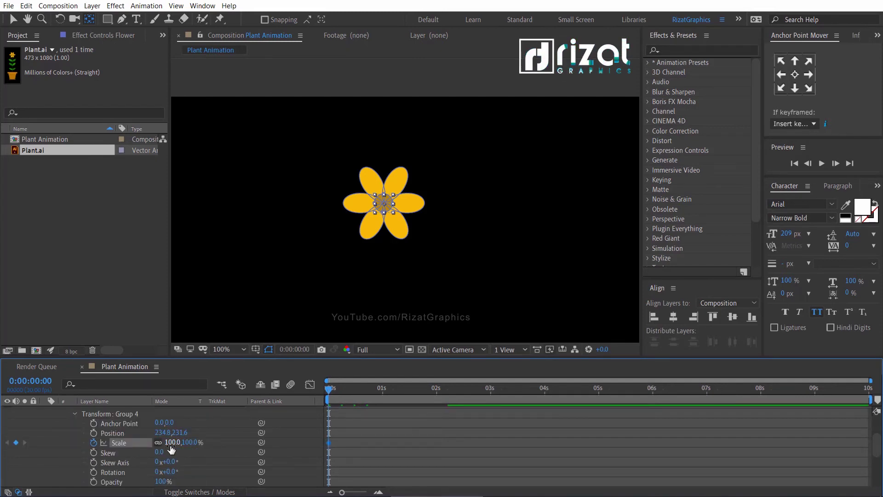
text(0)
key(Return)
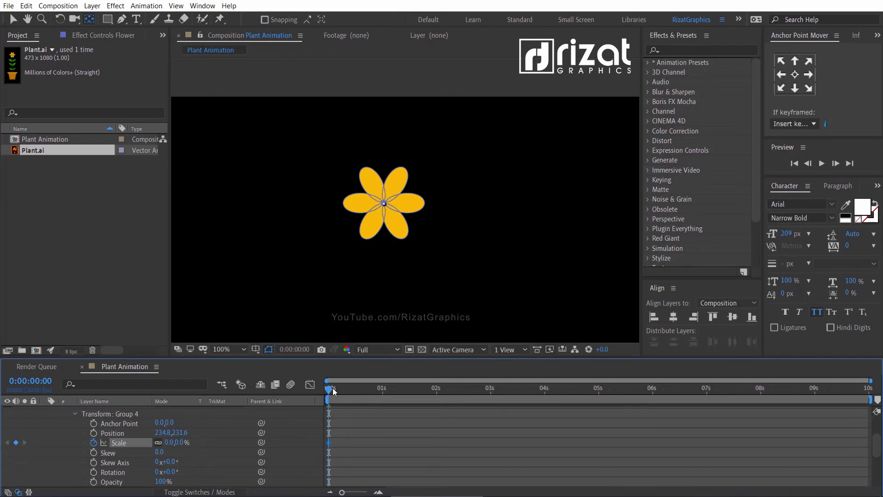
Step: Set the Scale of the Flower layer's Group 4 to 100% at 0:00:00:15 and collapse the group
drag(335, 390, 360, 392)
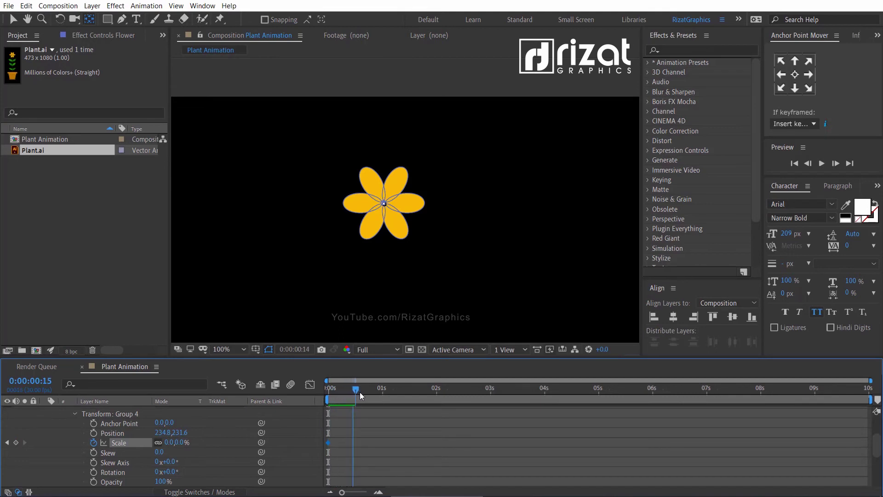
click(169, 443)
text(100)
key(Return)
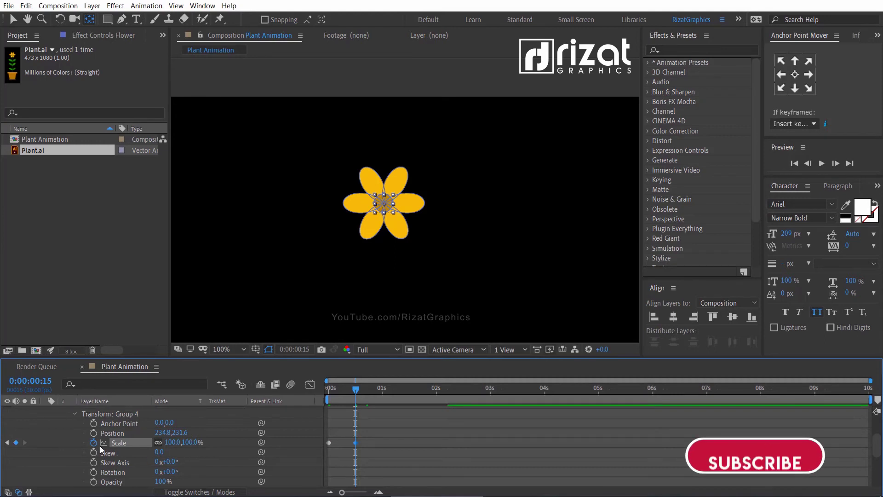
scroll(79, 437, up, 1)
click(75, 443)
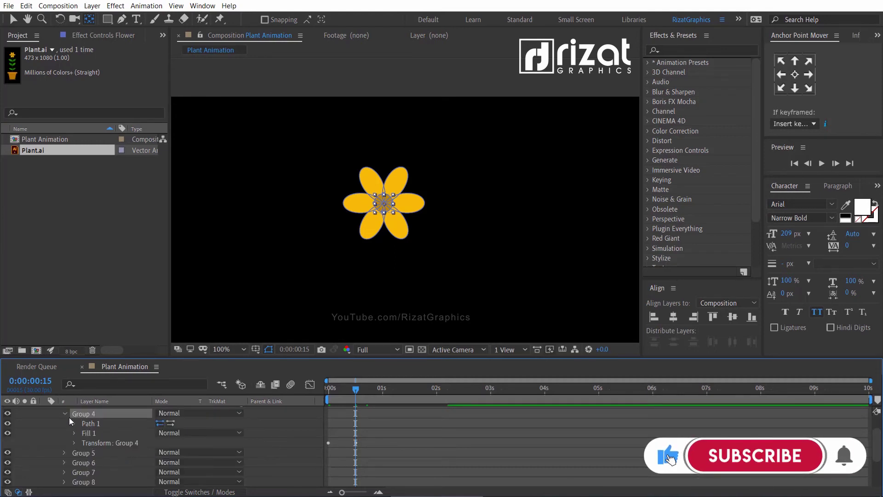
click(66, 414)
Step: Move the anchor points of the two upper petals, Group 5 and Group 6, to the centre of the flower
click(84, 423)
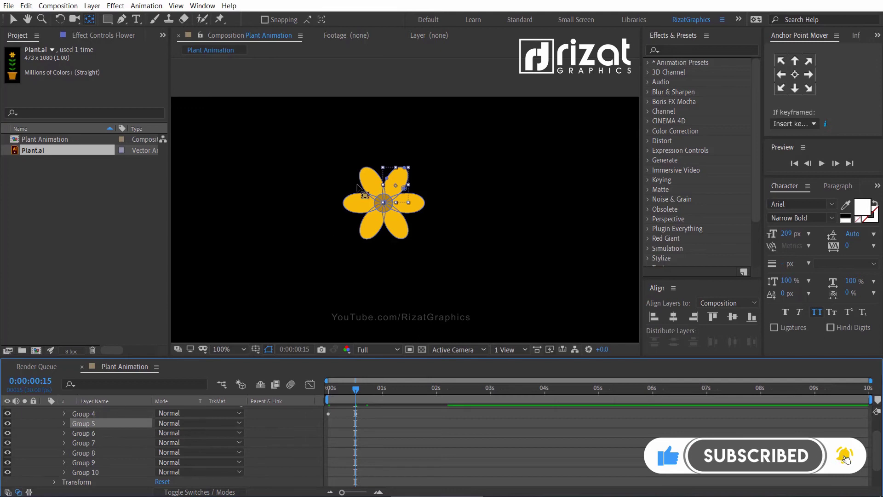
scroll(400, 193, up, 2)
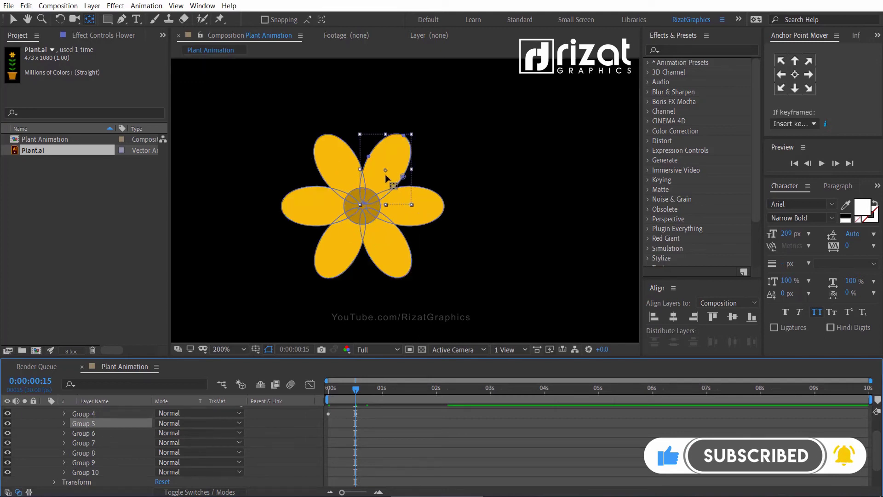
drag(386, 170, 366, 207)
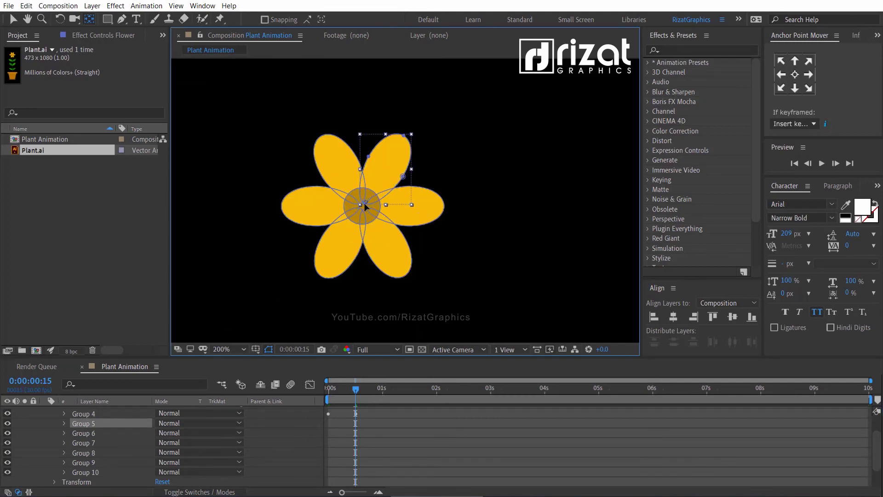
click(104, 433)
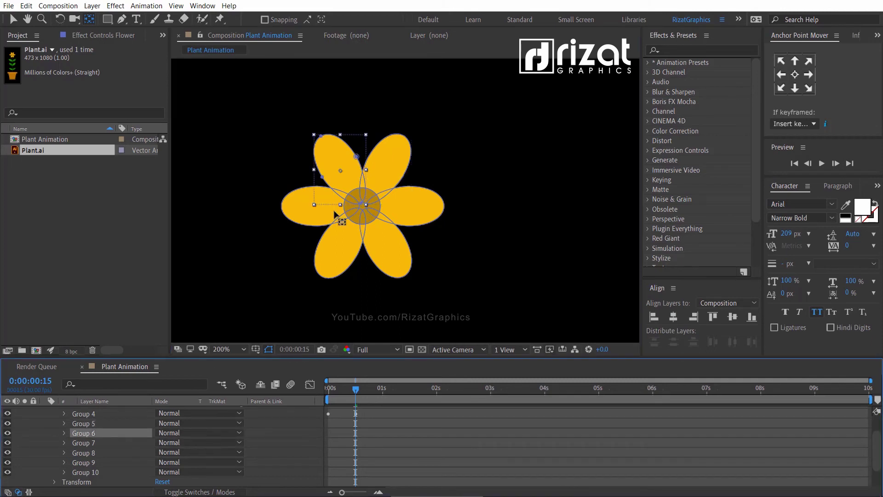
click(342, 173)
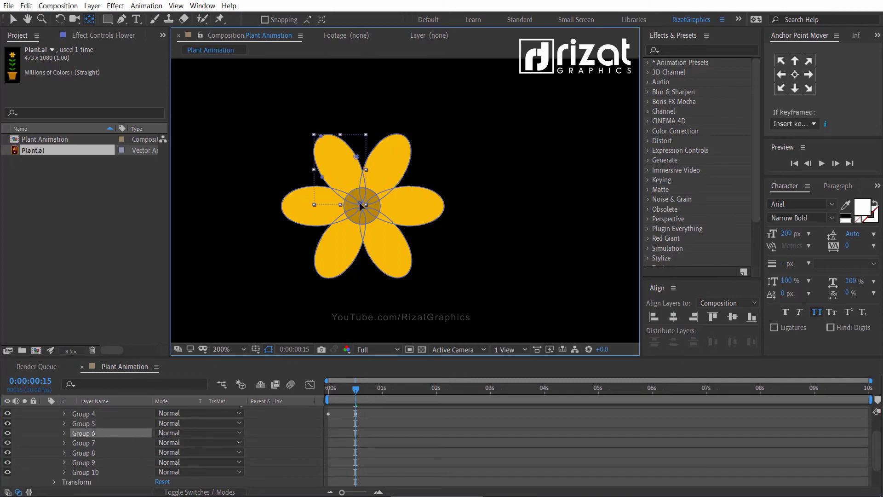
Step: Move the anchor points of Group 7 and Group 8, the left and lower-left petals, to the centre of the flower
scroll(340, 240, up, 2)
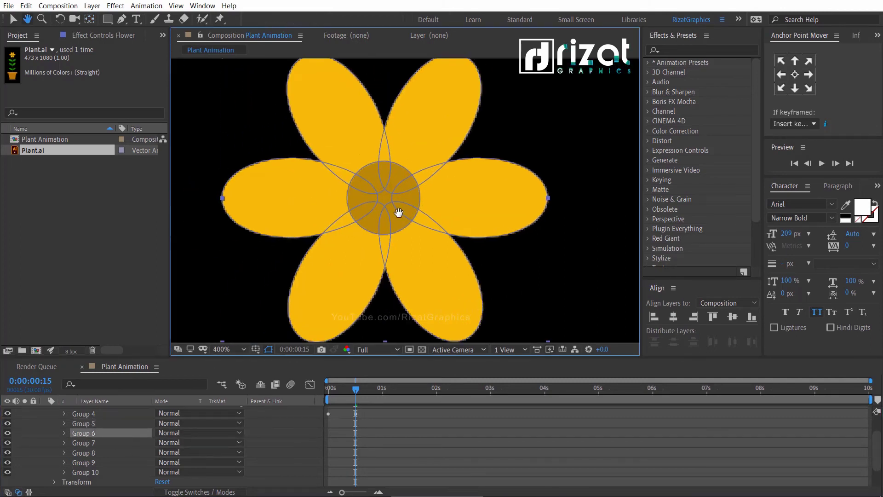
click(92, 443)
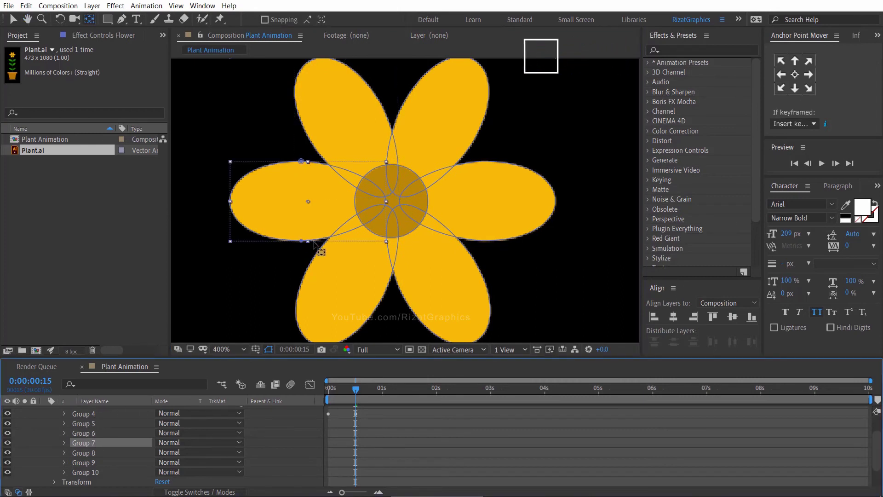
click(315, 206)
drag(315, 206, 382, 208)
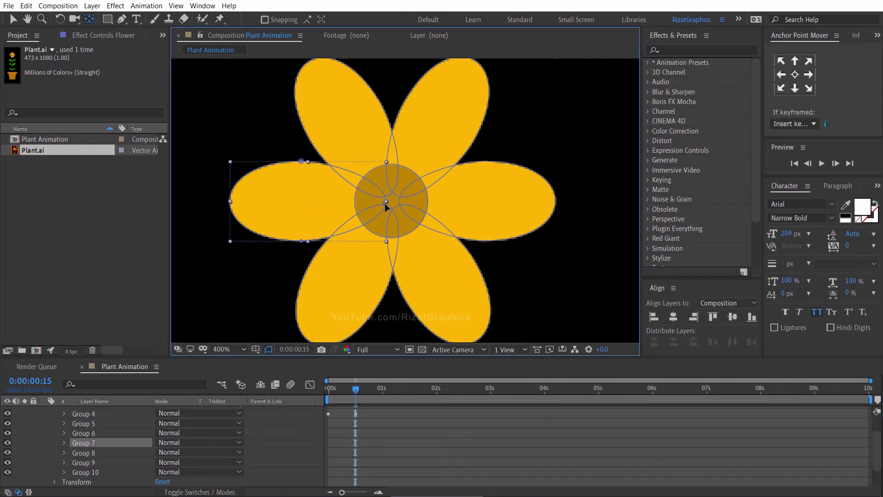
click(87, 453)
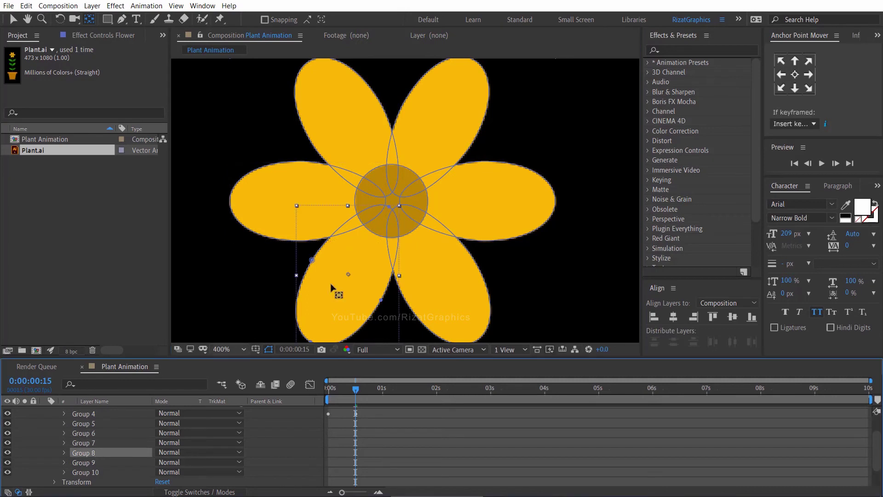
click(355, 279)
drag(355, 278, 388, 222)
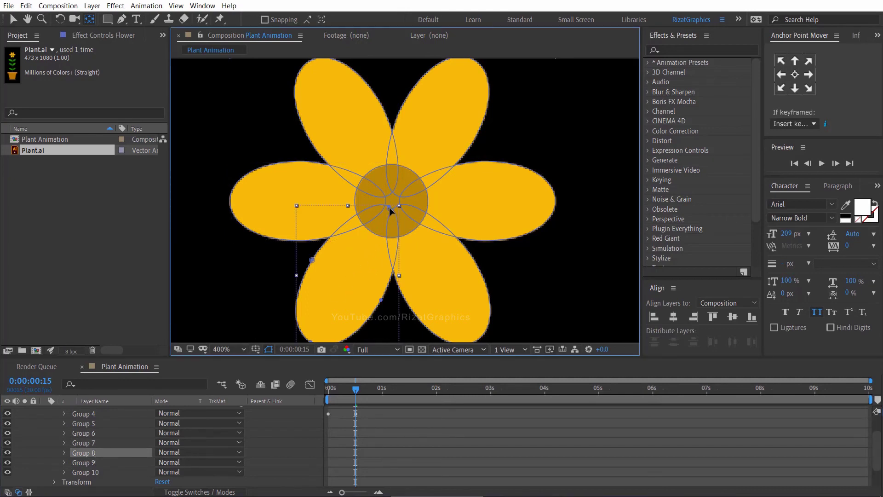
Step: Move the anchor points of Group 9 and Group 10, the lower-right and right petals, to the centre of the flower
click(98, 462)
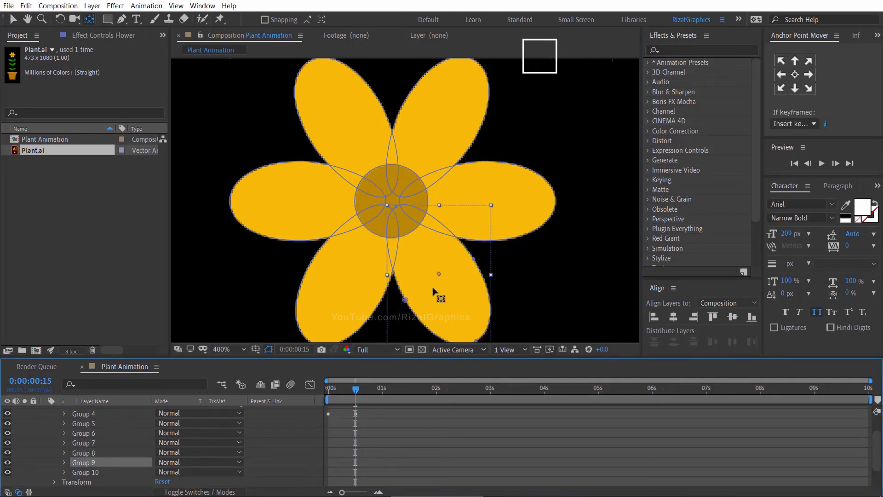
drag(440, 274, 397, 208)
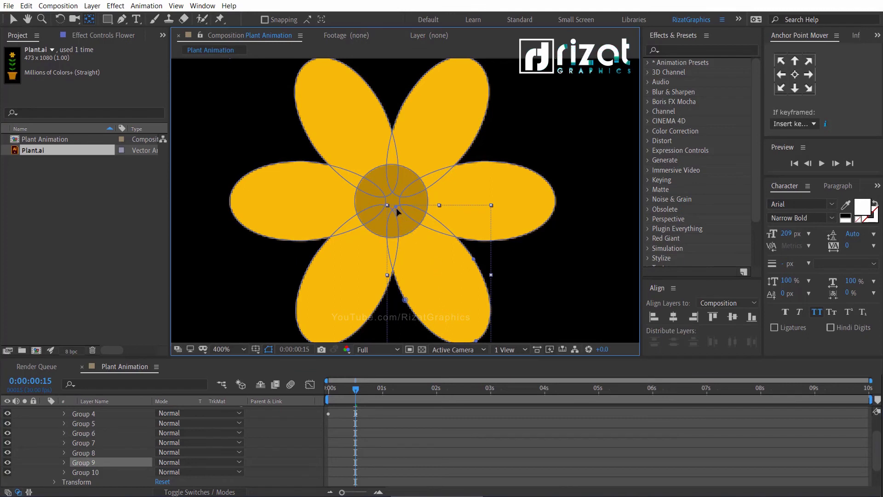
click(101, 472)
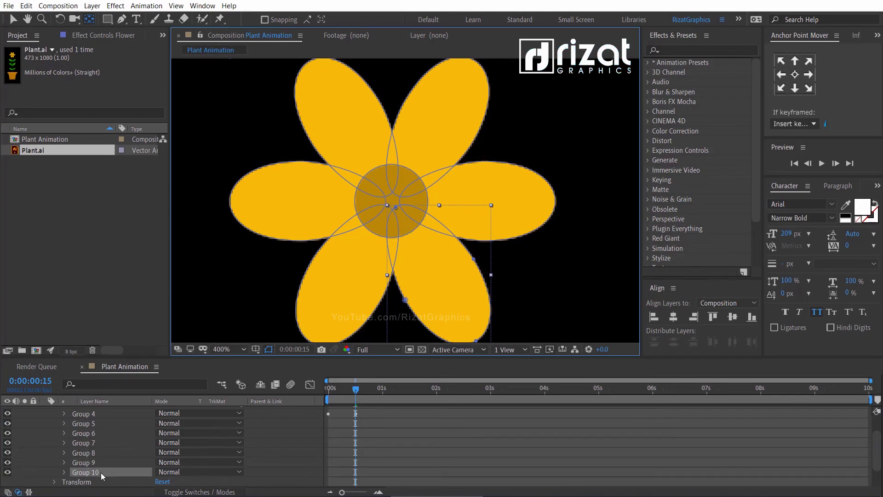
drag(478, 203, 432, 206)
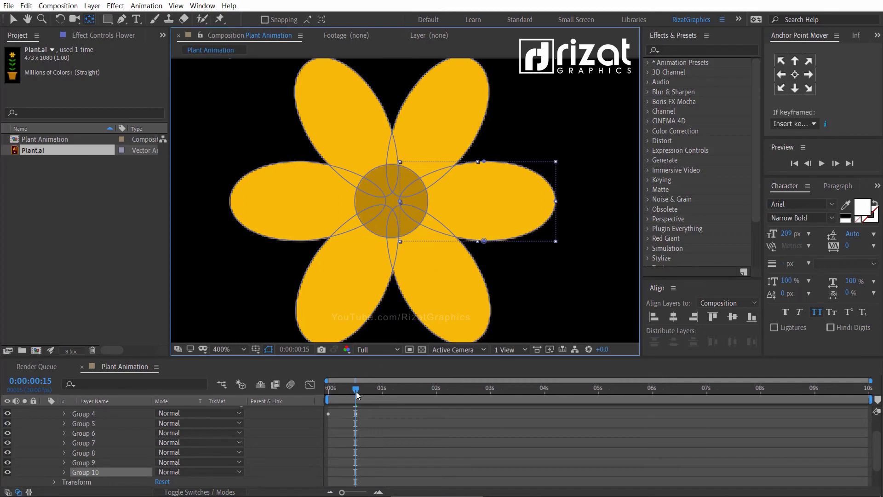
mouse_move(357, 394)
mouse_down()
mouse_move(324, 396)
mouse_move(357, 393)
mouse_up()
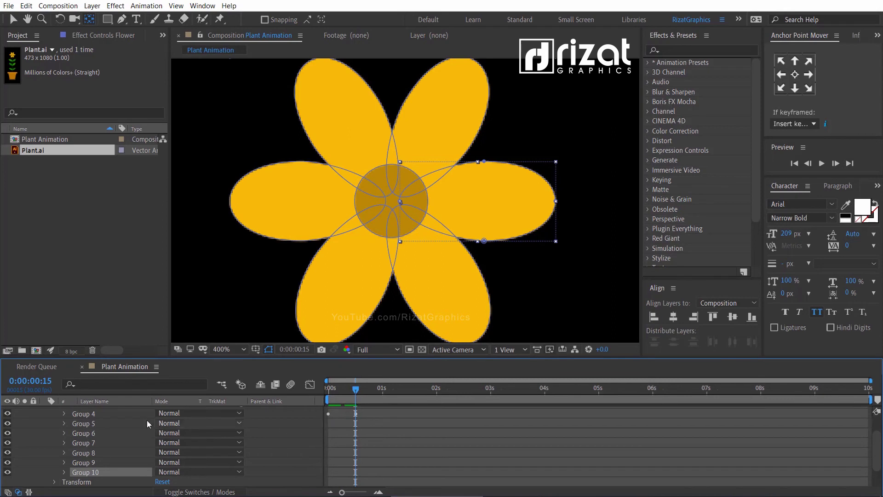
Step: Add Scale keyframes of 0% at 0:00:00:15 to Groups 5 to 10 together and show only the Flower layer's keyframed properties
shift+click(98, 423)
scroll(104, 425, up, 3)
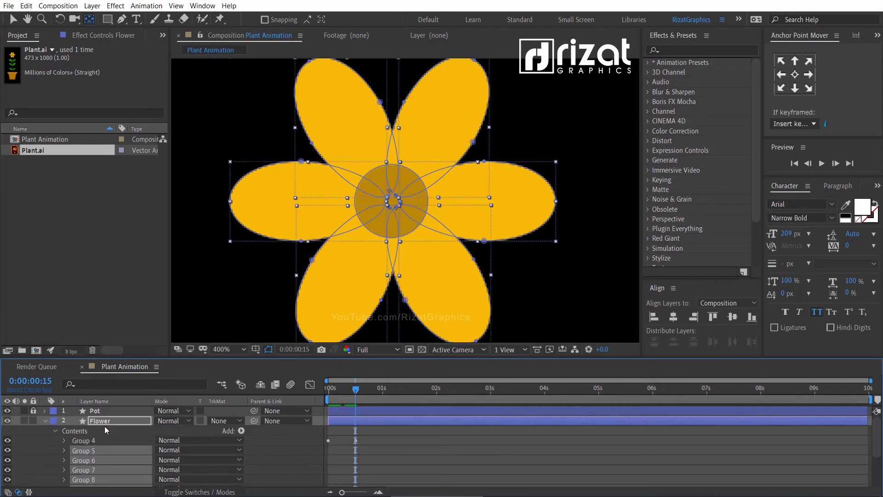
click(65, 450)
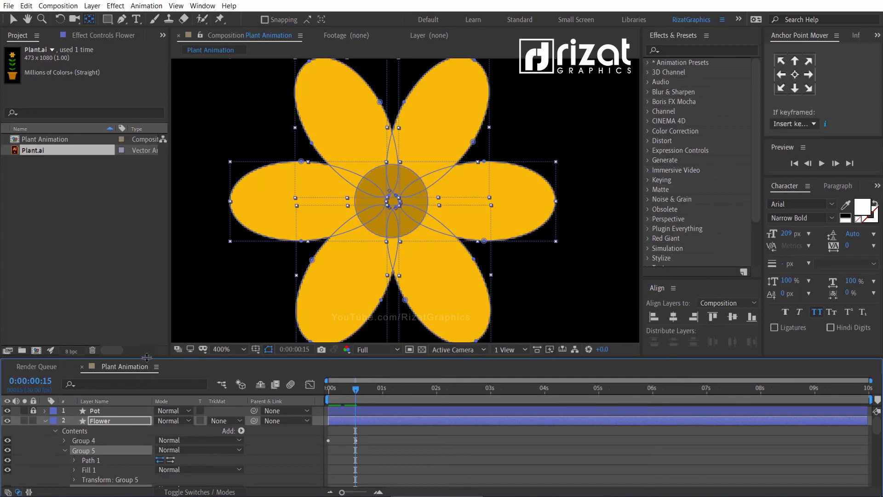
drag(148, 357, 148, 310)
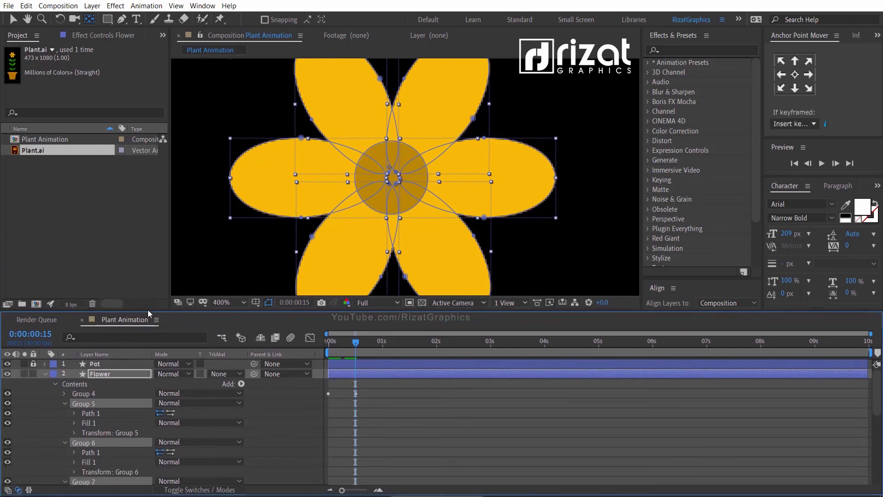
click(75, 432)
scroll(92, 434, down, 2)
click(94, 441)
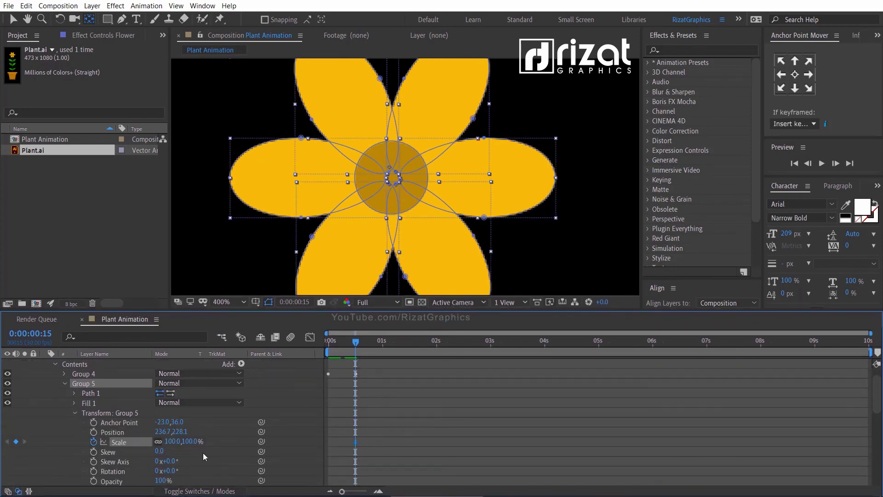
text(0)
key(Return)
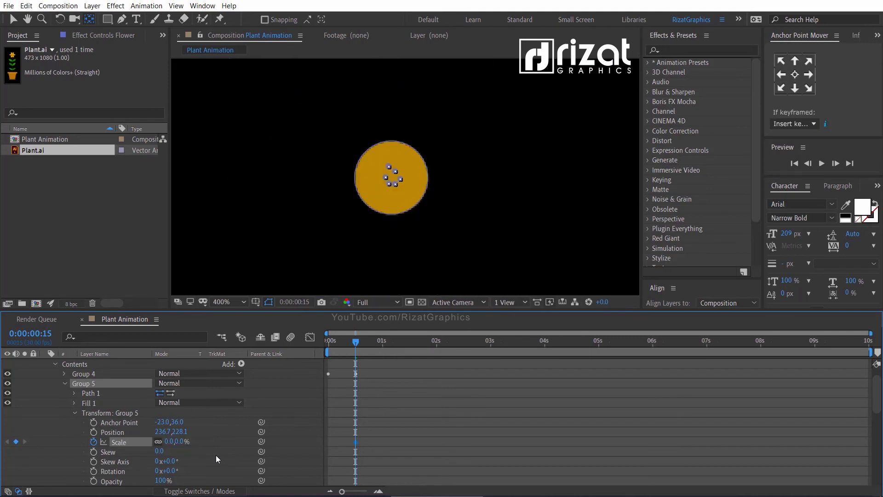
key(u)
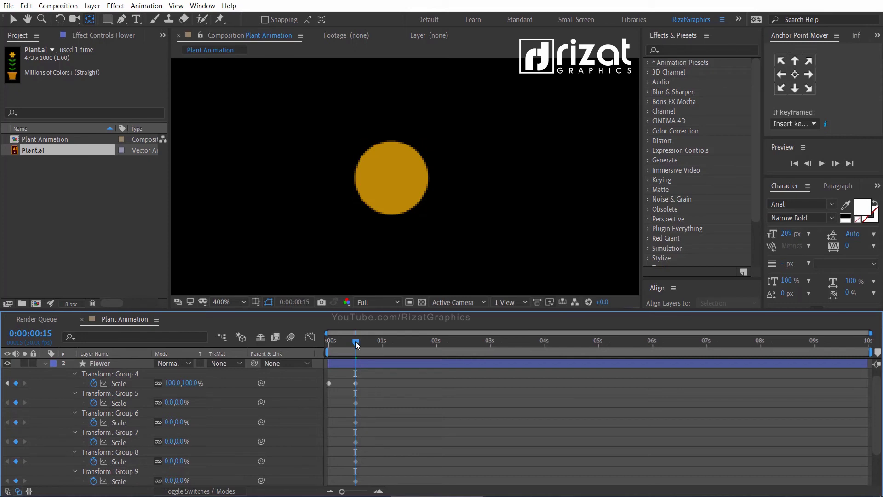
Step: Set the Scale of the upper petals, Group 5 and Group 6, to 100% at 0:00:00:25
drag(355, 341, 374, 342)
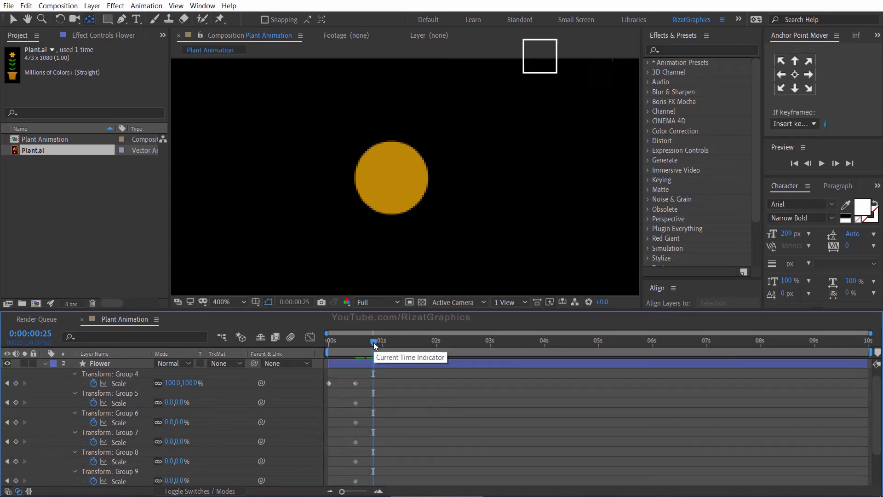
click(169, 402)
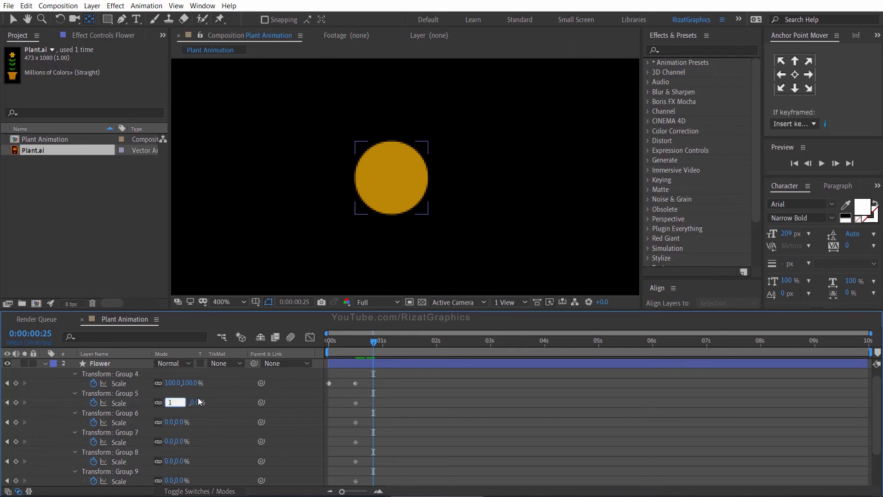
key(Return)
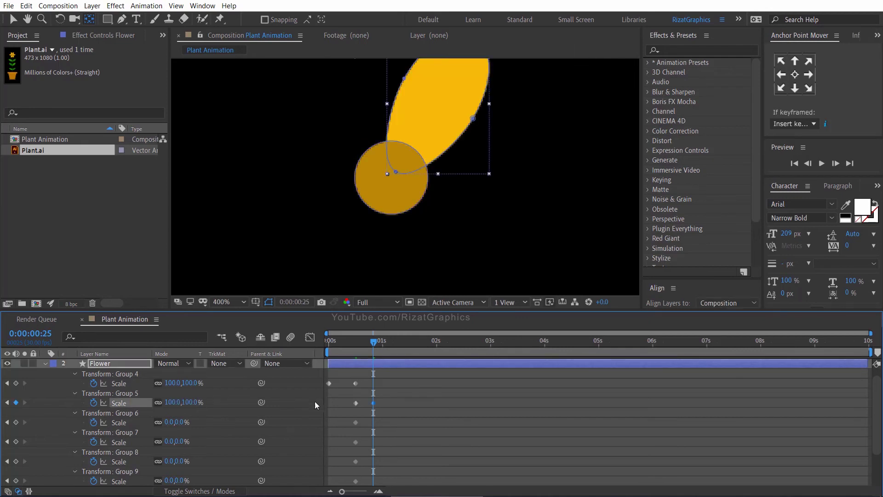
click(355, 422)
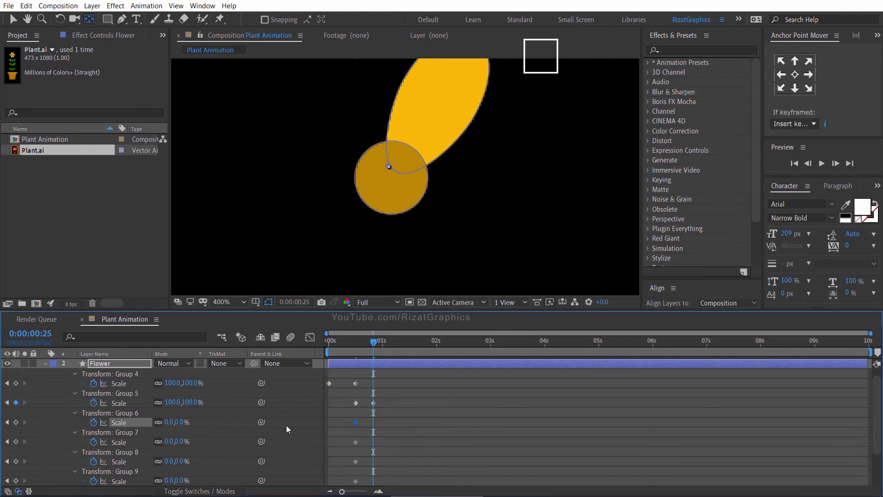
click(169, 422)
text(100)
key(Return)
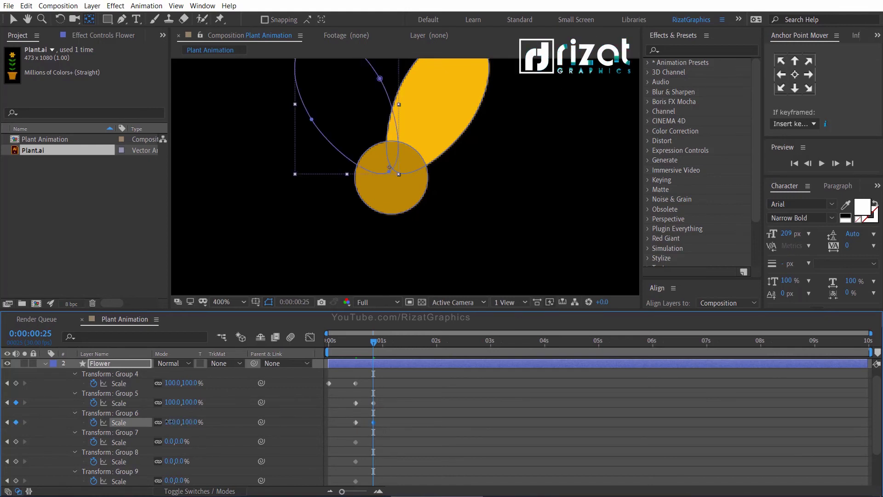
Step: Set the Scale of Group 7, Group 8 and Group 9 to 100% at 0:00:00:25
click(169, 441)
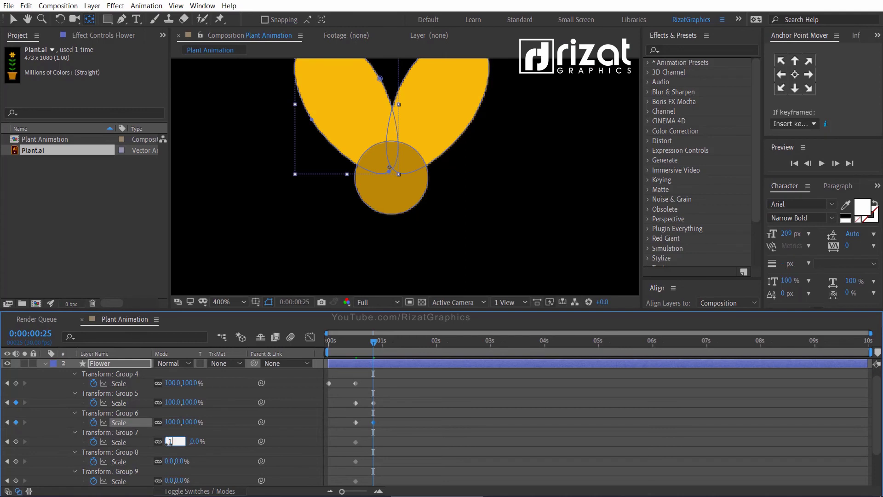
text(100)
key(Return)
key(Tab)
text(10)
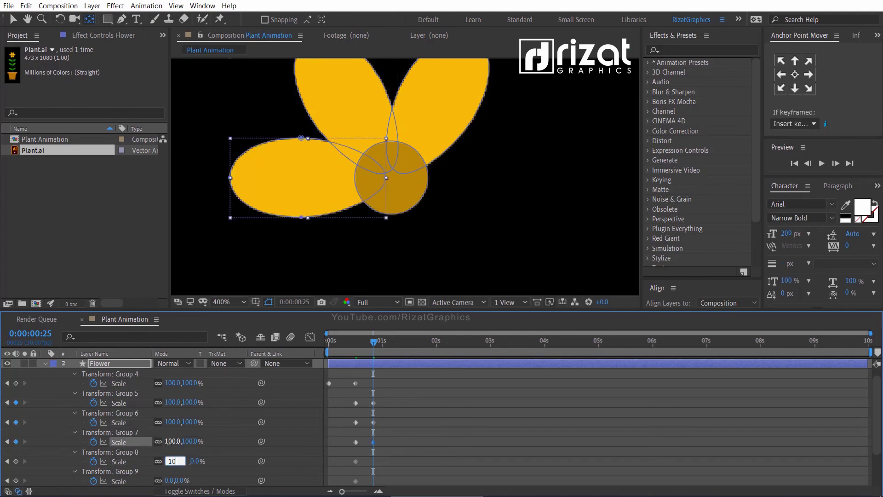
text(0)
key(Return)
key(Tab)
text(100)
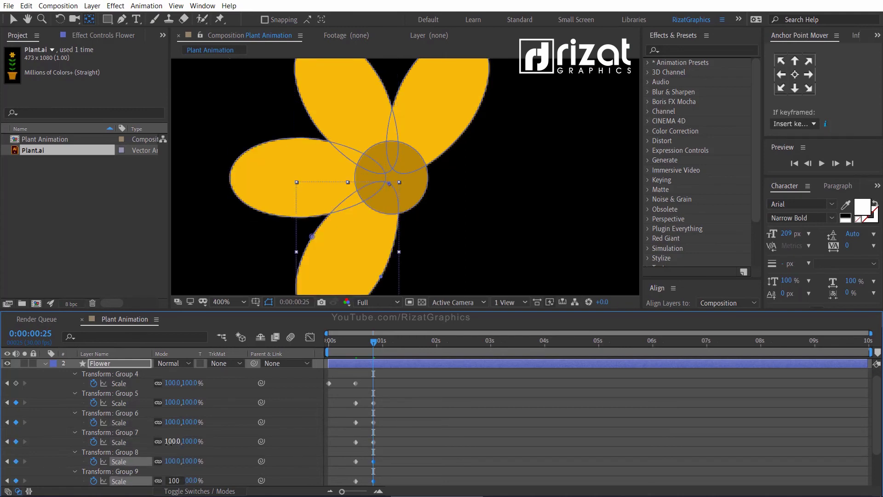
key(Return)
Step: Set the Scale of Group 10, the right petal, to 100% at 0:00:00:25
scroll(230, 467, down, 1)
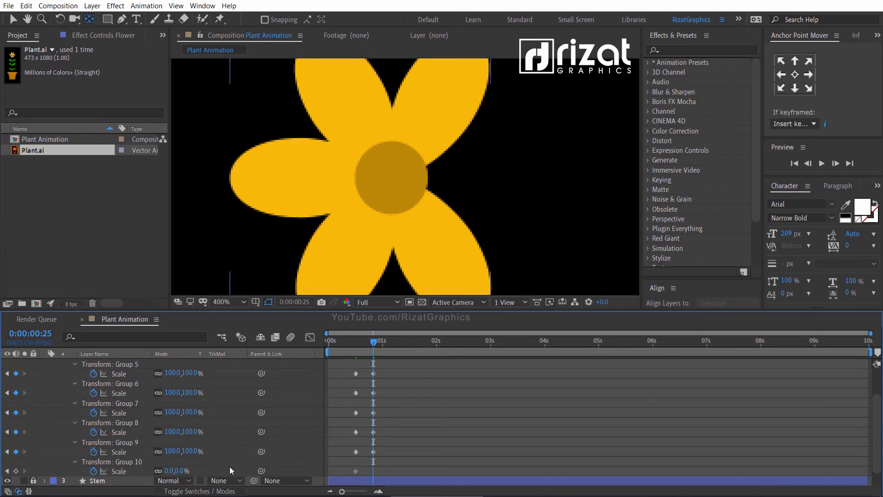
click(167, 470)
text(100)
key(Return)
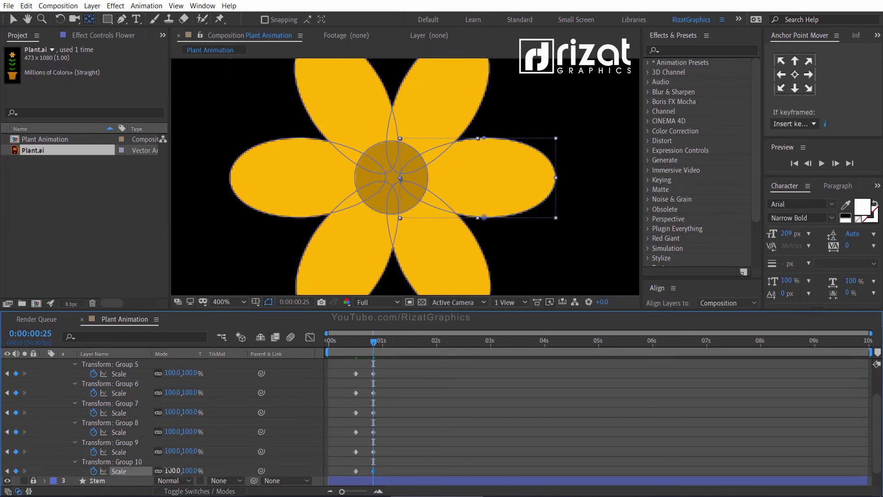
Step: Stagger the Scale keyframe pairs of Groups 6 to 9 so each petal starts growing about 4 frames after the previous group
scroll(396, 387, up, 1)
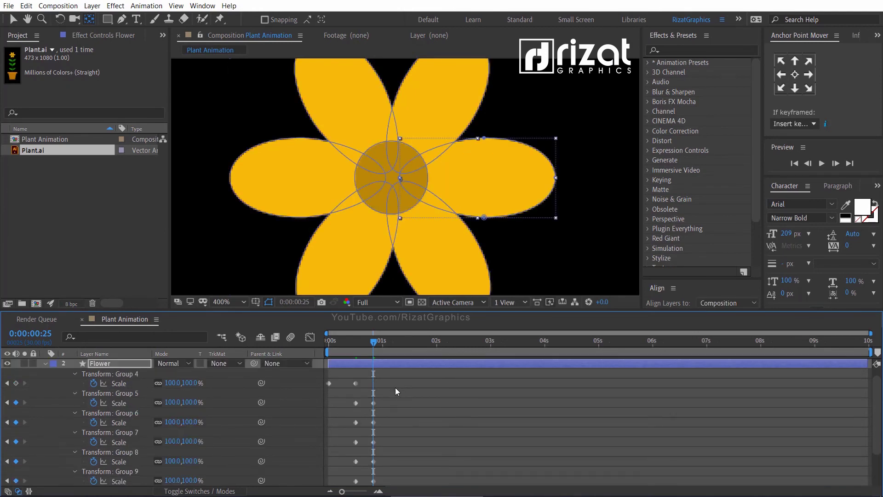
click(383, 402)
drag(383, 403, 350, 484)
drag(354, 433, 361, 438)
drag(363, 481, 394, 482)
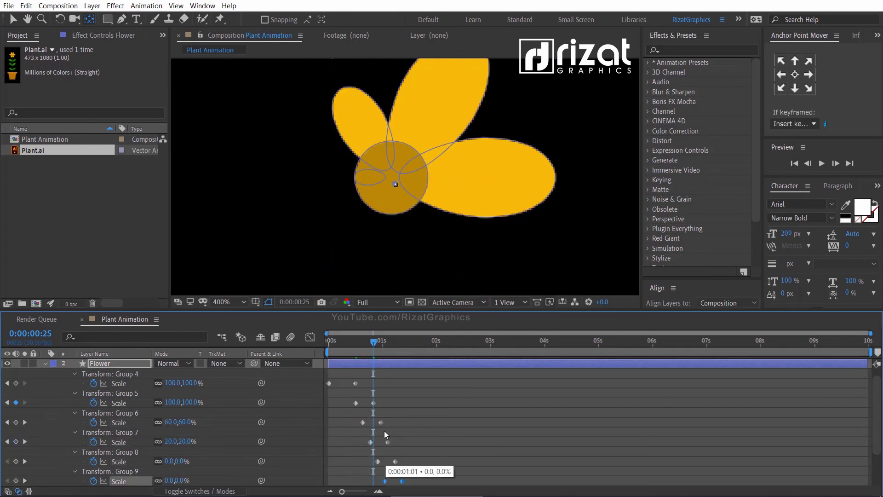
Step: Play back the petal animation from 0:00:00:00, collapse the Flower layer and view more of the plant at 100%
drag(348, 350, 322, 346)
key(space)
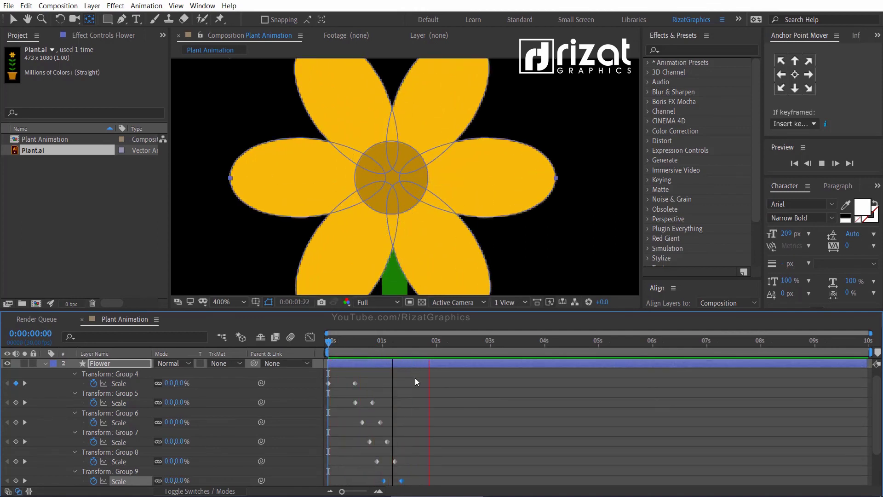
key(space)
click(45, 364)
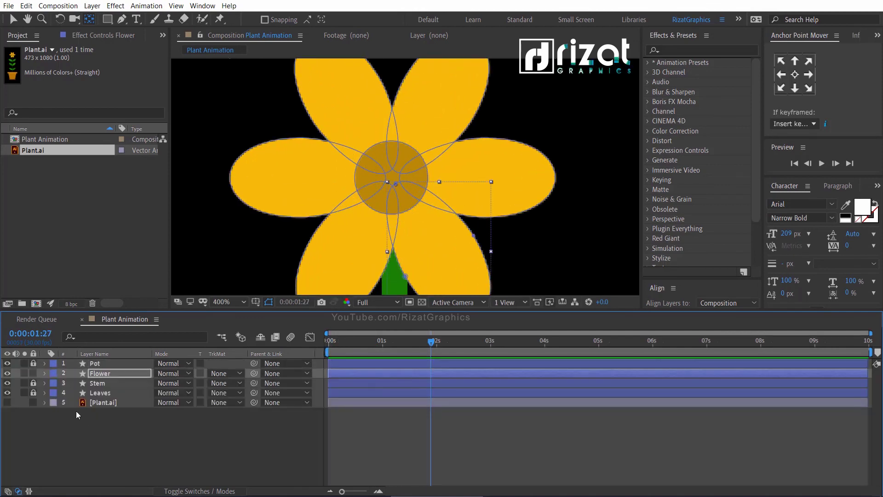
click(75, 410)
scroll(378, 230, down, 3)
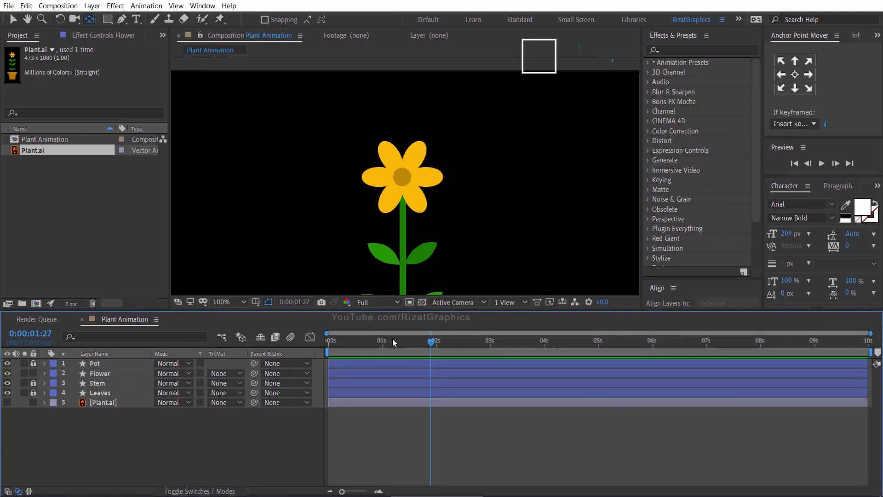
Step: Try shifting the Flower layer to start at 0:00:01:21 and play back the result
drag(393, 340, 420, 340)
click(138, 374)
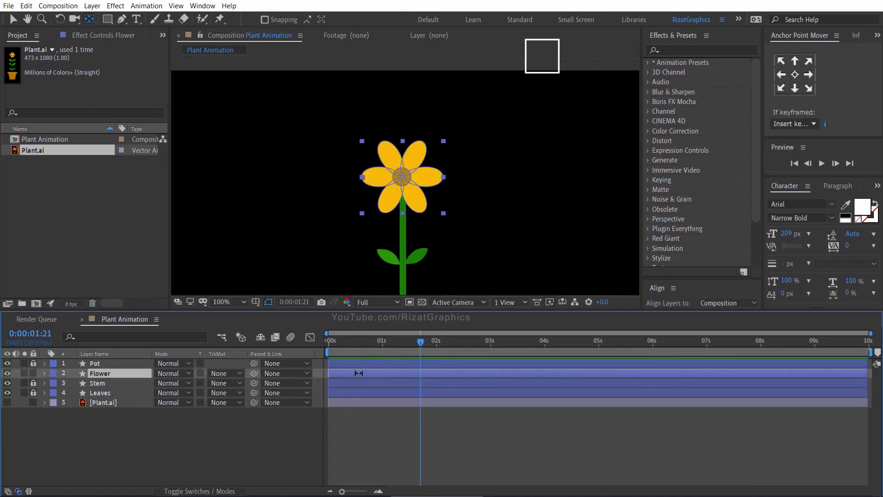
key(v)
drag(357, 373, 430, 344)
click(446, 412)
key(space)
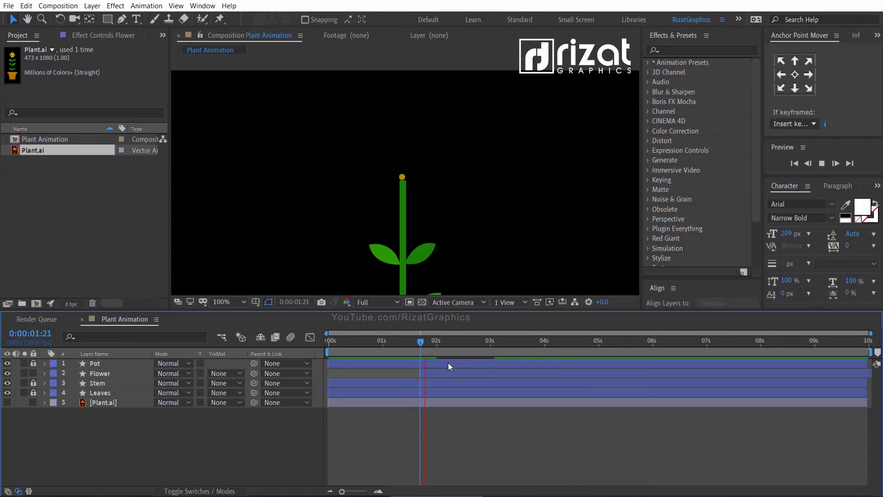
Step: Shift the Flower layer to start at 0:00:02:03, once the stem has grown, and play back the result
key(space)
drag(443, 373, 457, 371)
key(space)
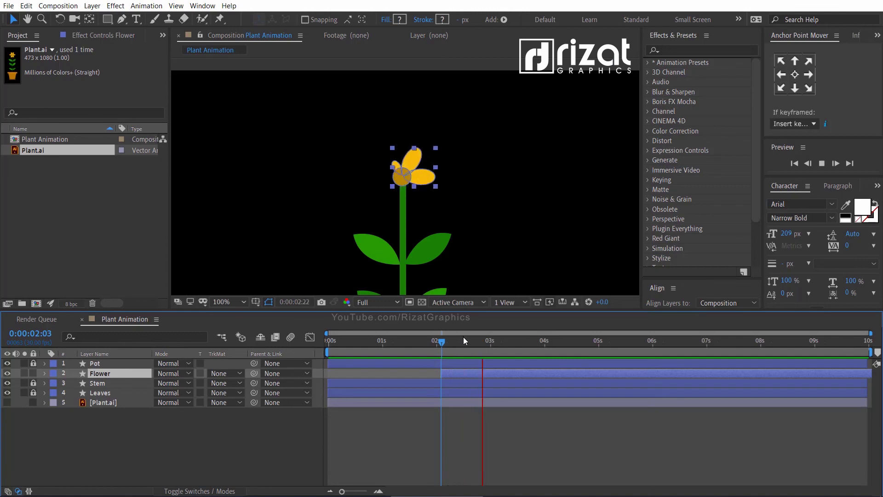
key(space)
drag(450, 344, 445, 343)
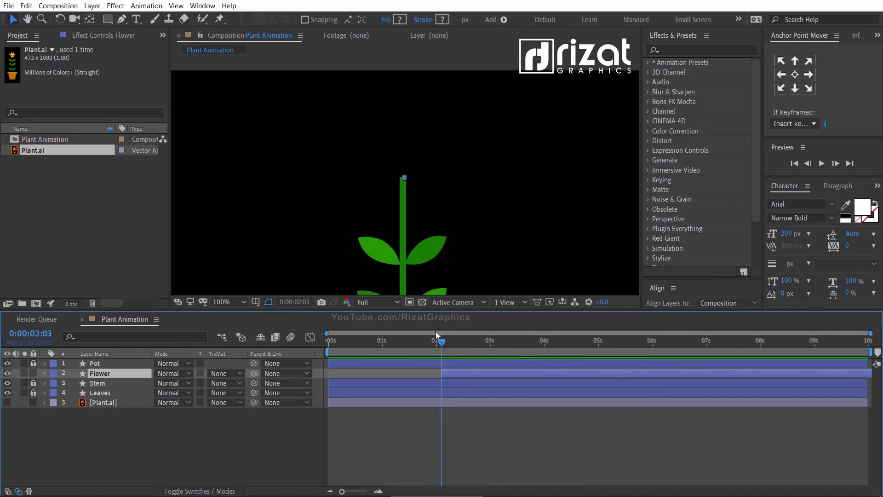
Step: Move the Flower layer slightly at 0:00:02:06 so the orange flower centre sits horizontally centred on the stem tip
scroll(399, 215, up, 4)
scroll(398, 216, up, 1)
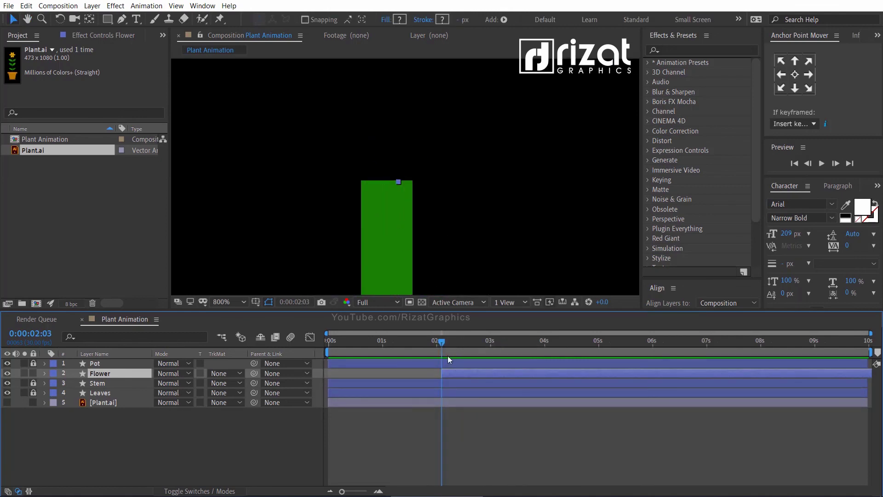
click(449, 341)
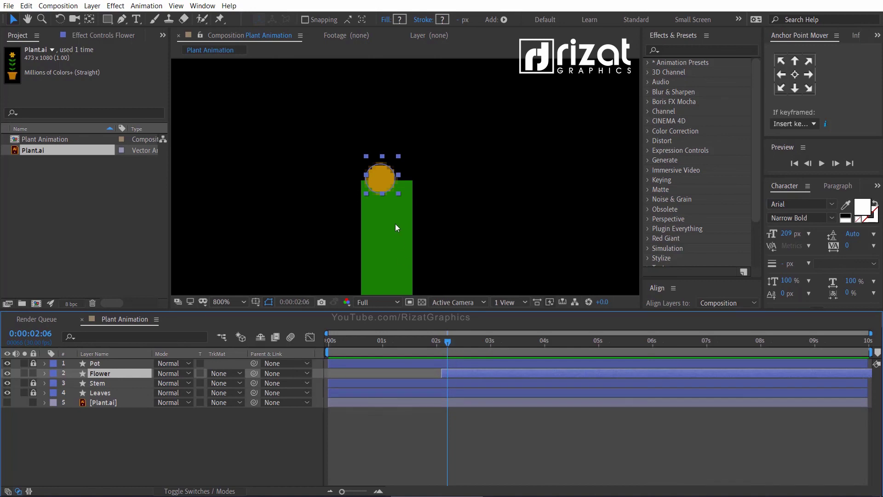
drag(384, 186, 385, 188)
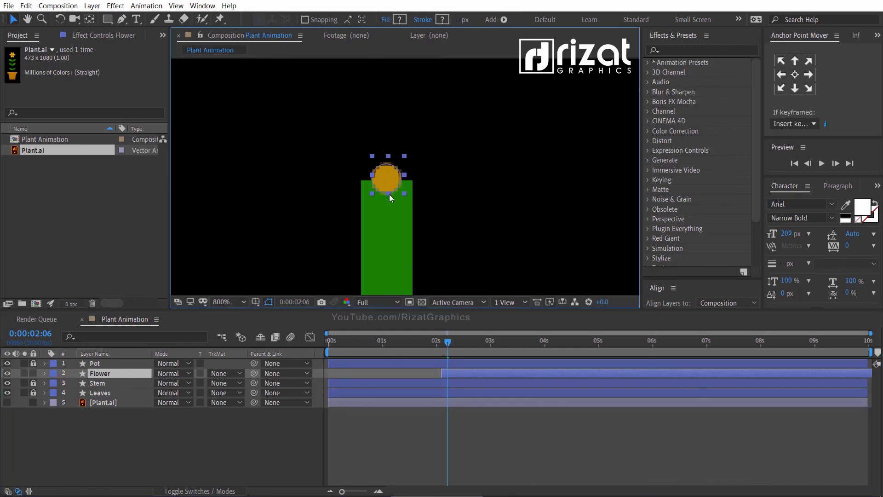
Step: Enlarge the composition view, show the whole frame at 50% and play back the complete plant animation from 0:00:00:00
drag(449, 345, 322, 341)
scroll(420, 228, down, 1)
scroll(419, 227, down, 2)
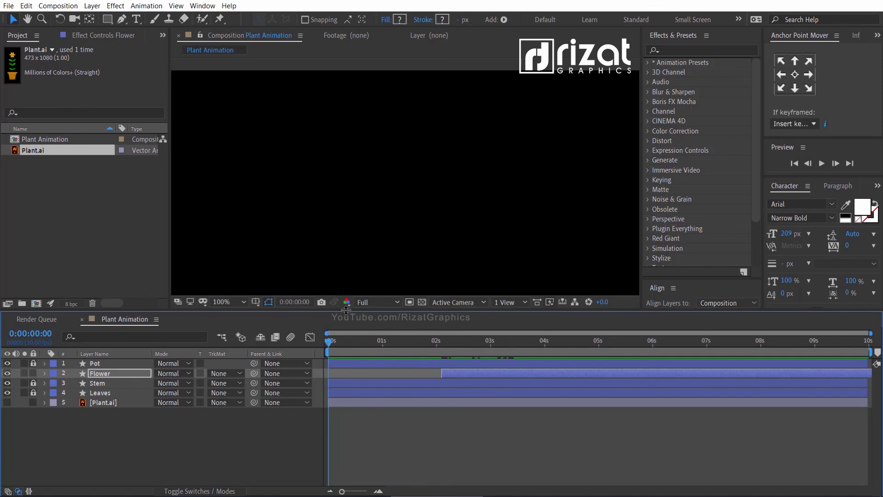
drag(346, 310, 341, 360)
key(space)
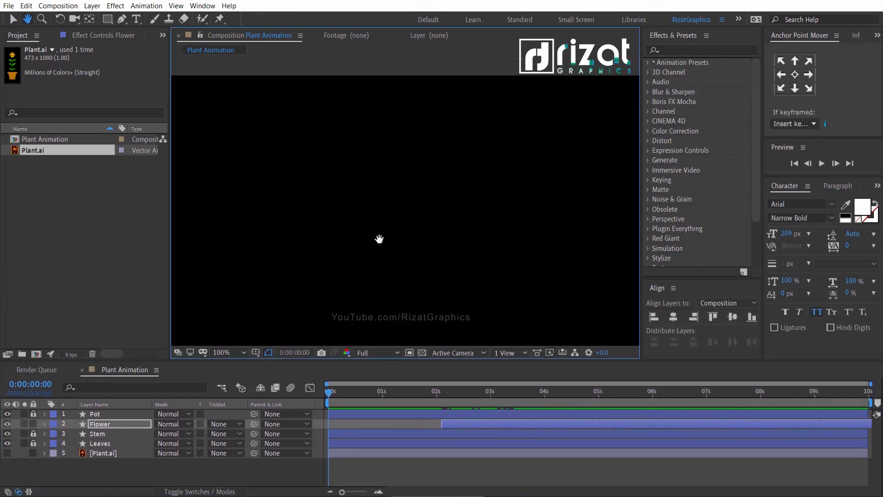
scroll(374, 224, down, 1)
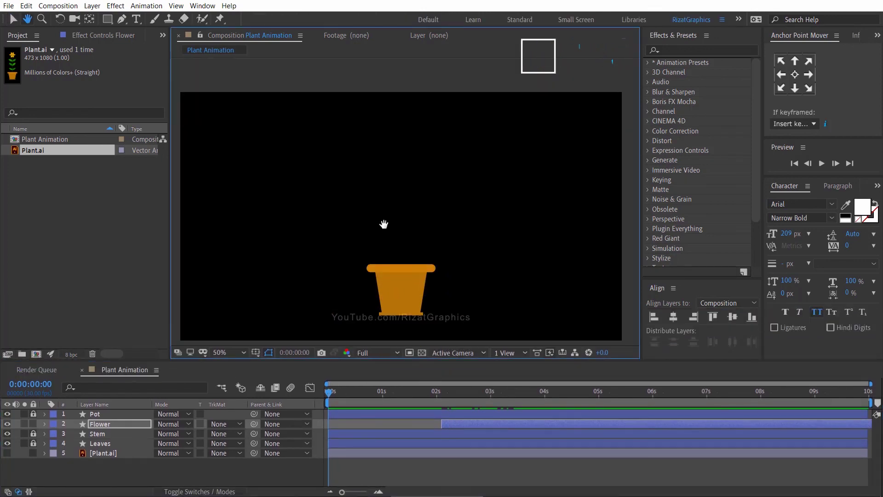
drag(384, 224, 386, 217)
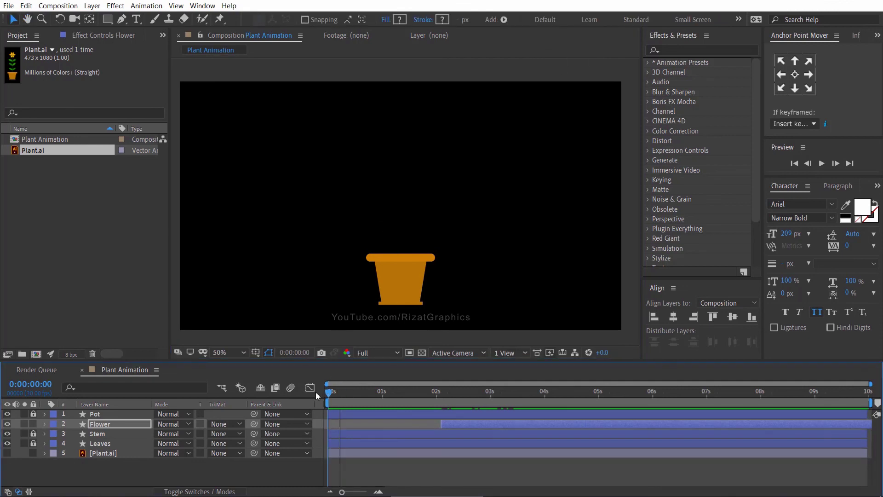
click(821, 164)
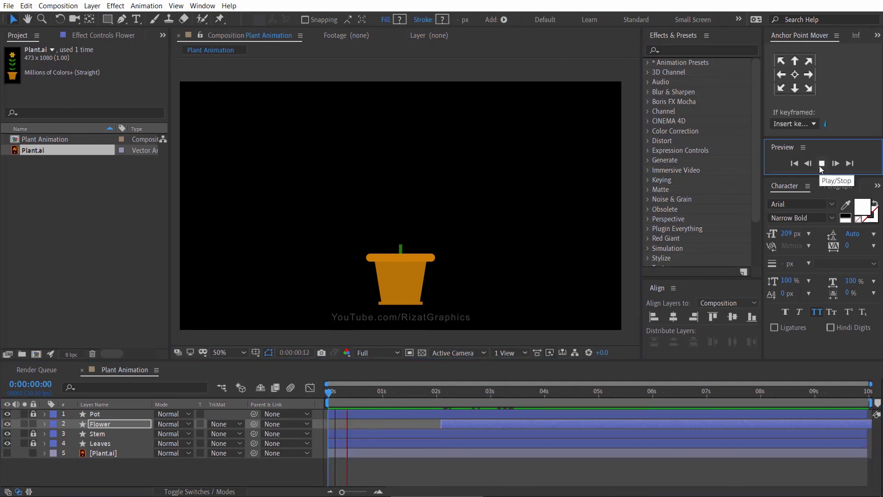
click(822, 164)
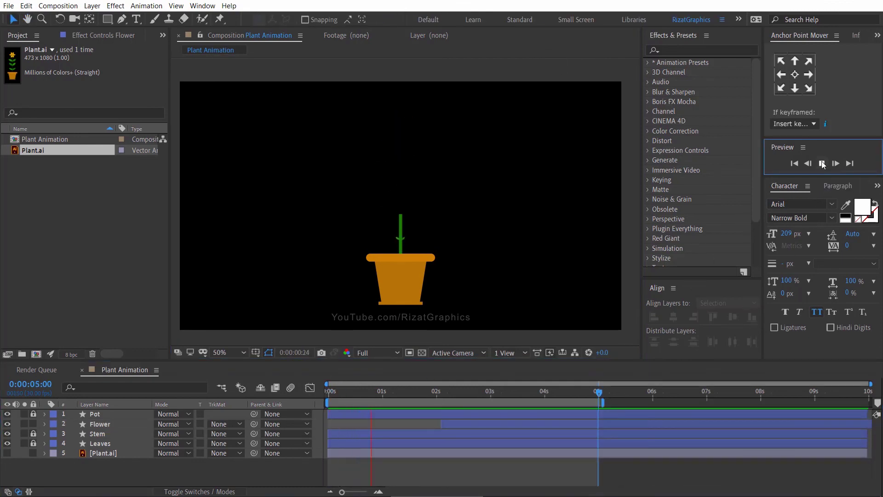